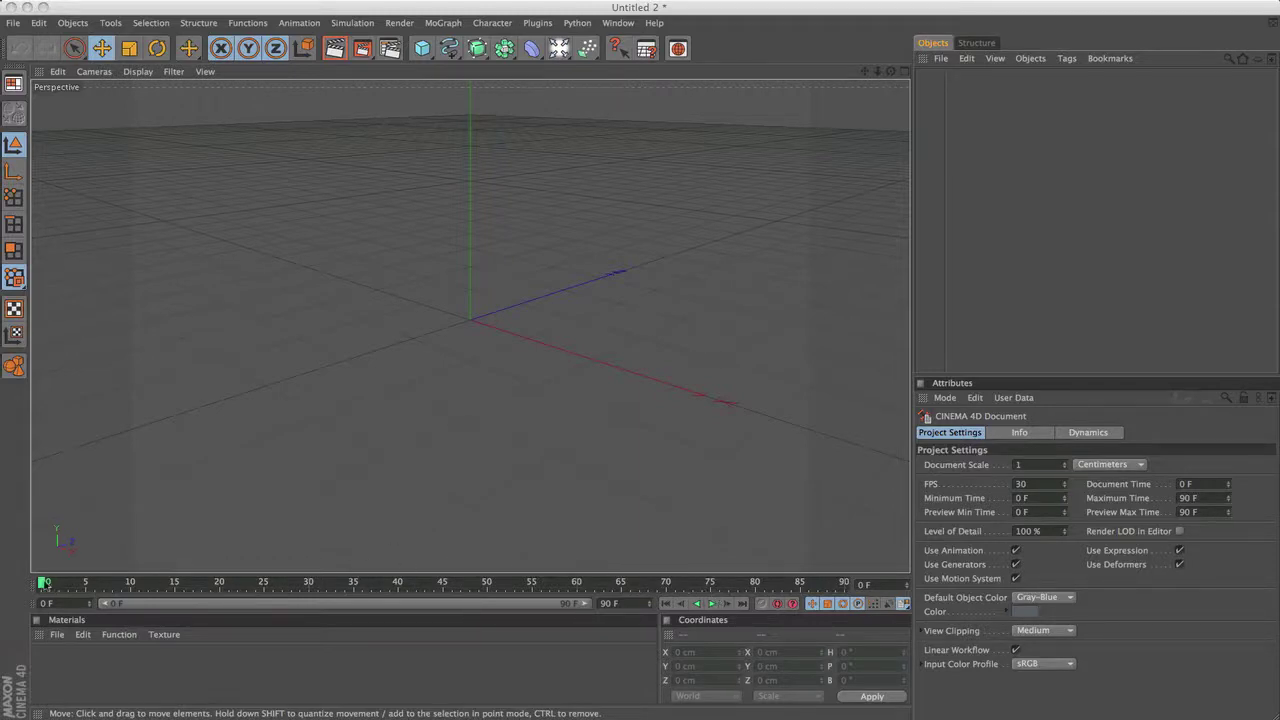
Scrub the playhead along the timeline and return it to frame 0
mouse_move(45, 583)
mouse_down()
mouse_move(443, 584)
mouse_move(2, 590)
mouse_move(771, 583)
mouse_move(29, 571)
mouse_up()
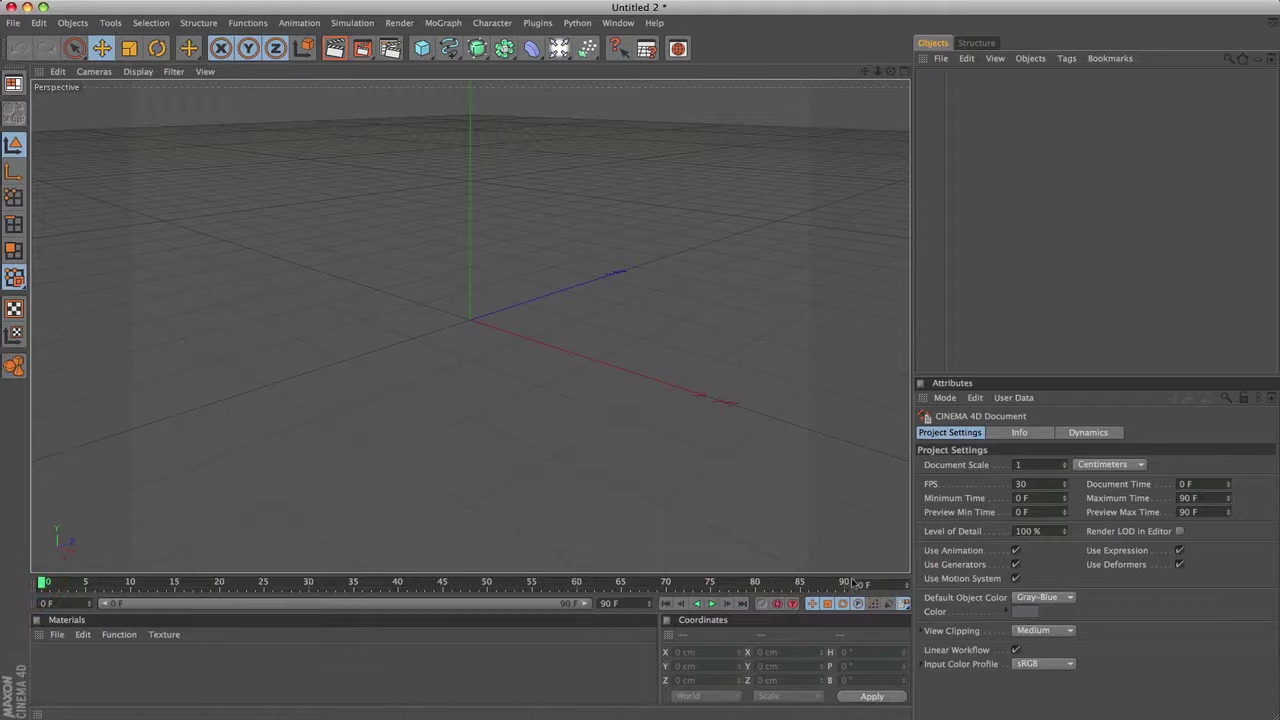
click(580, 582)
click(524, 583)
drag(511, 583, 29, 578)
drag(107, 606, 63, 600)
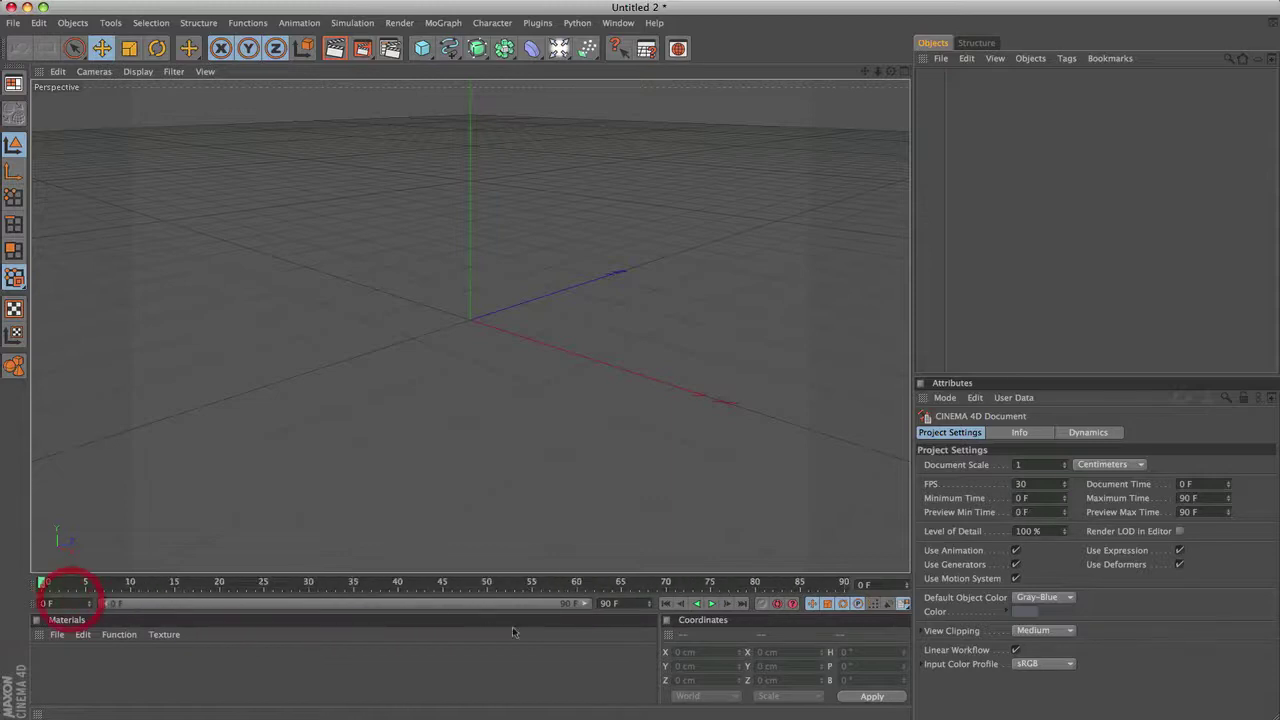
Set the animation's end frame to 180 and extend the preview range to the full 180 frames
mouse_move(588, 604)
mouse_down()
mouse_move(319, 604)
mouse_move(603, 603)
mouse_up()
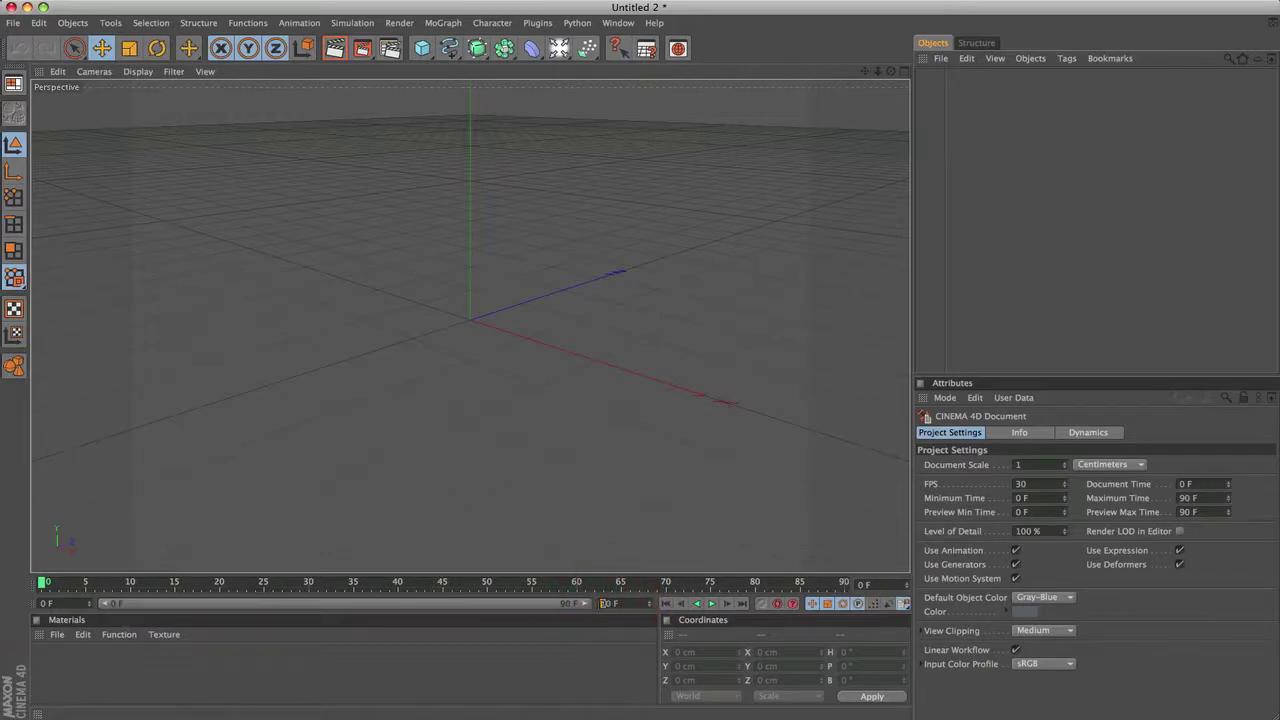
text(180)
key(Return)
drag(356, 605, 198, 603)
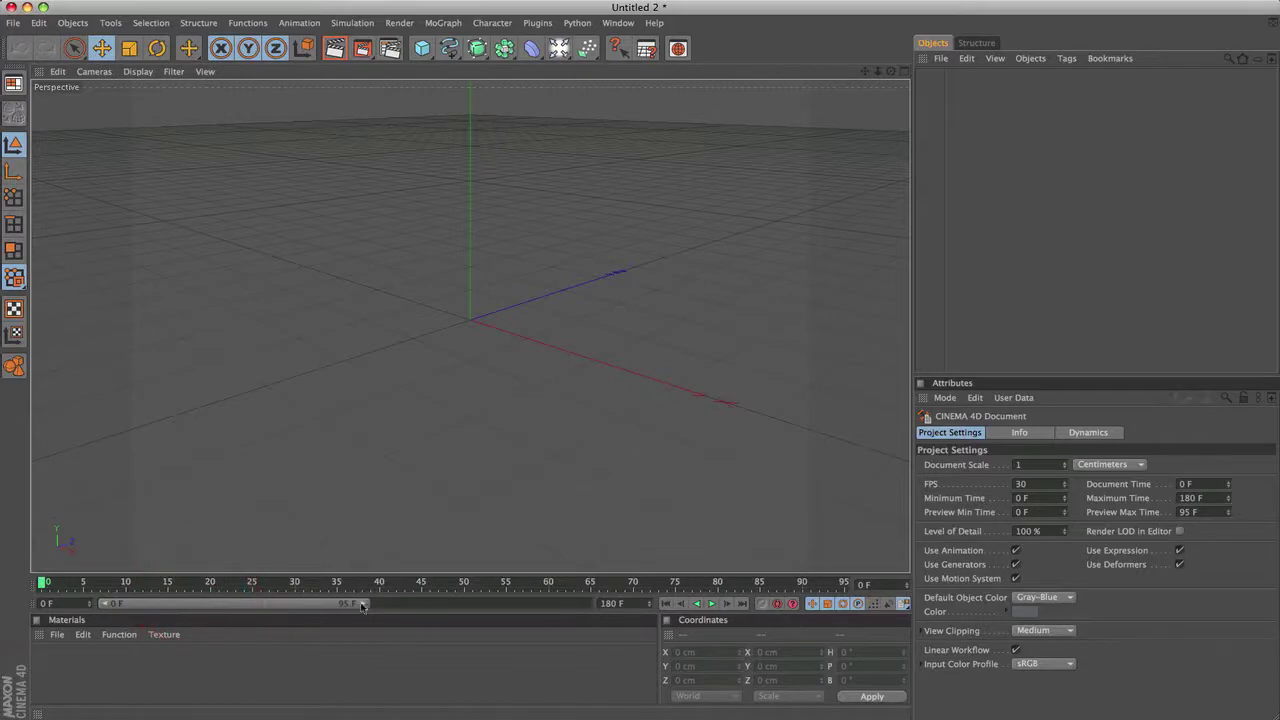
drag(363, 605, 598, 607)
click(605, 608)
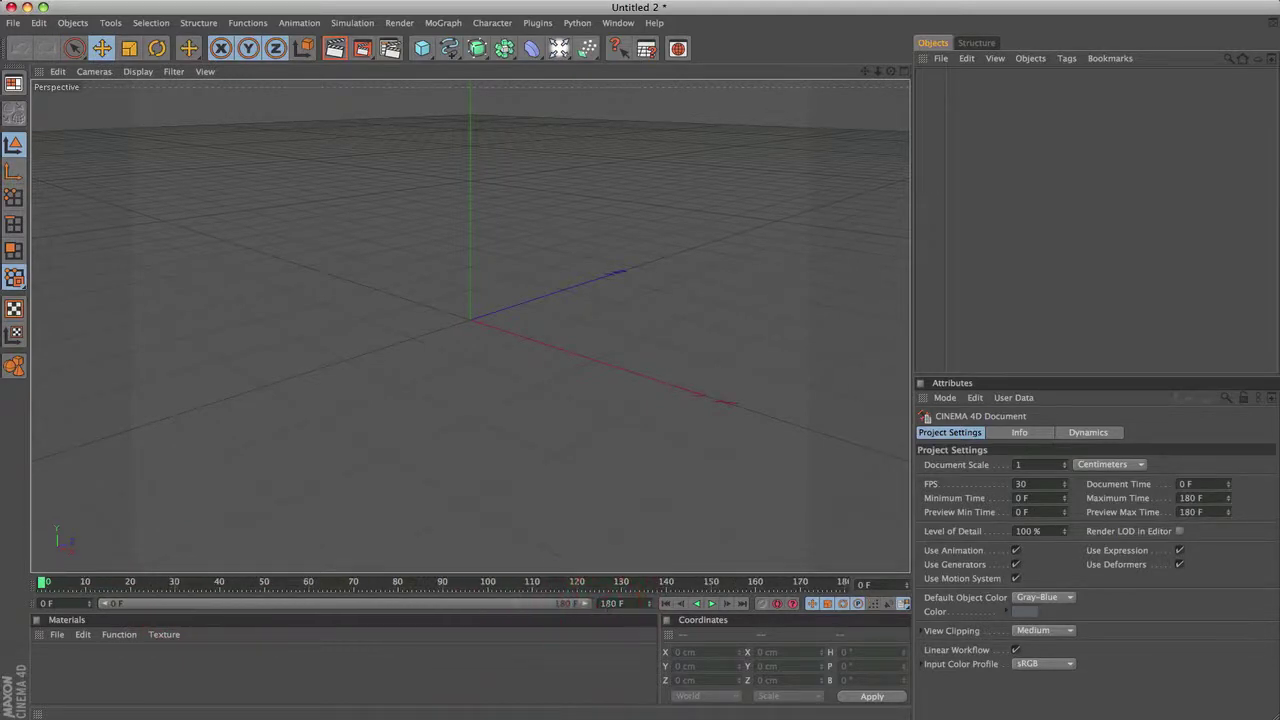
Play the timeline forwards briefly and stop it, and do the same with backwards playback
click(712, 605)
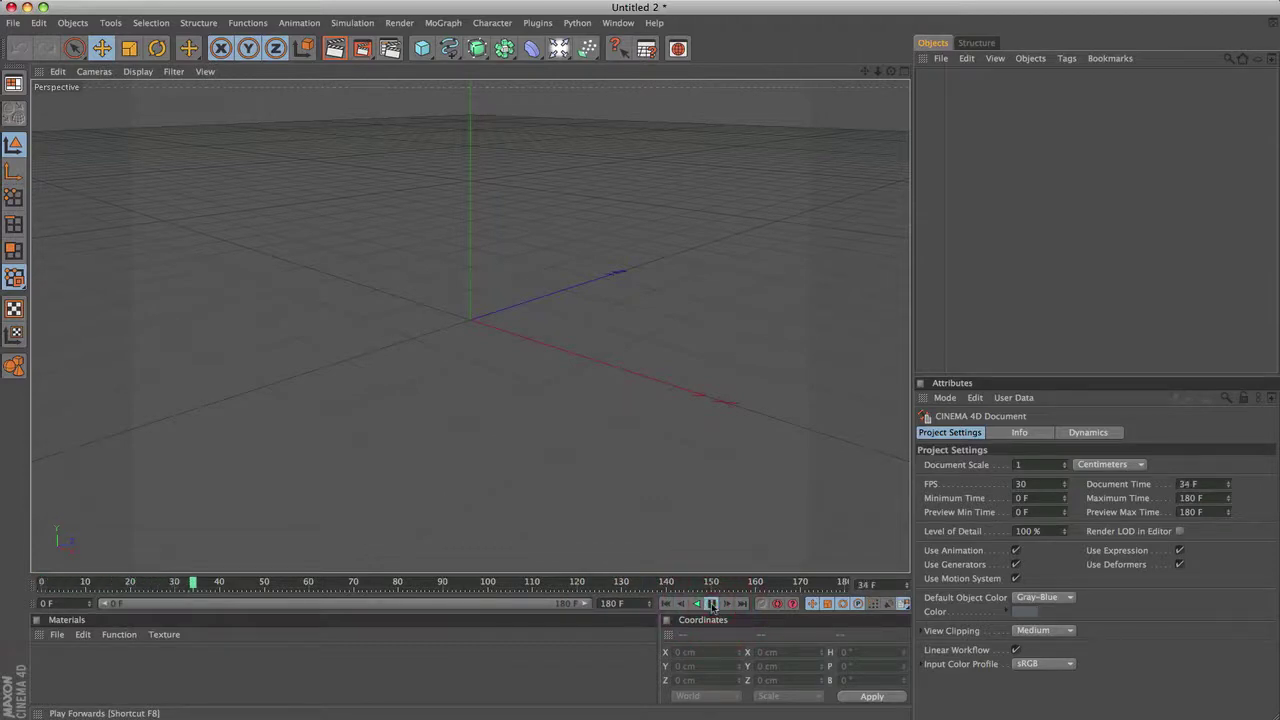
click(712, 605)
click(697, 605)
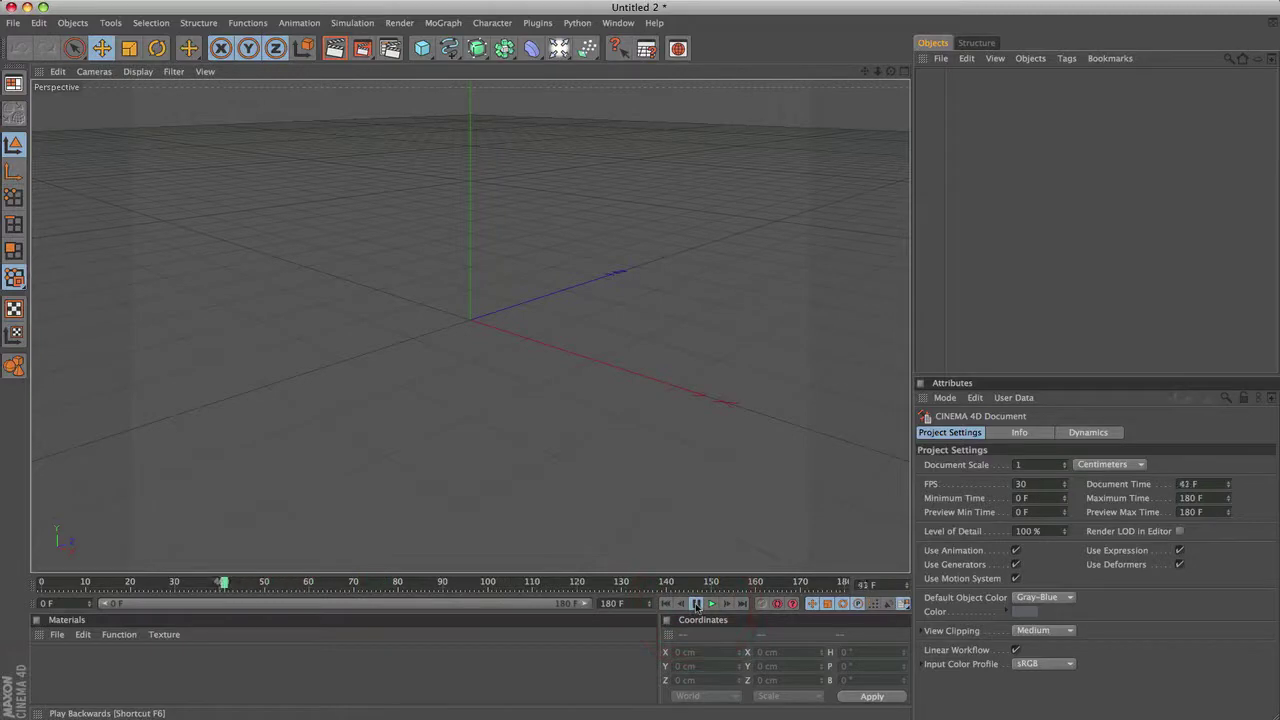
click(697, 605)
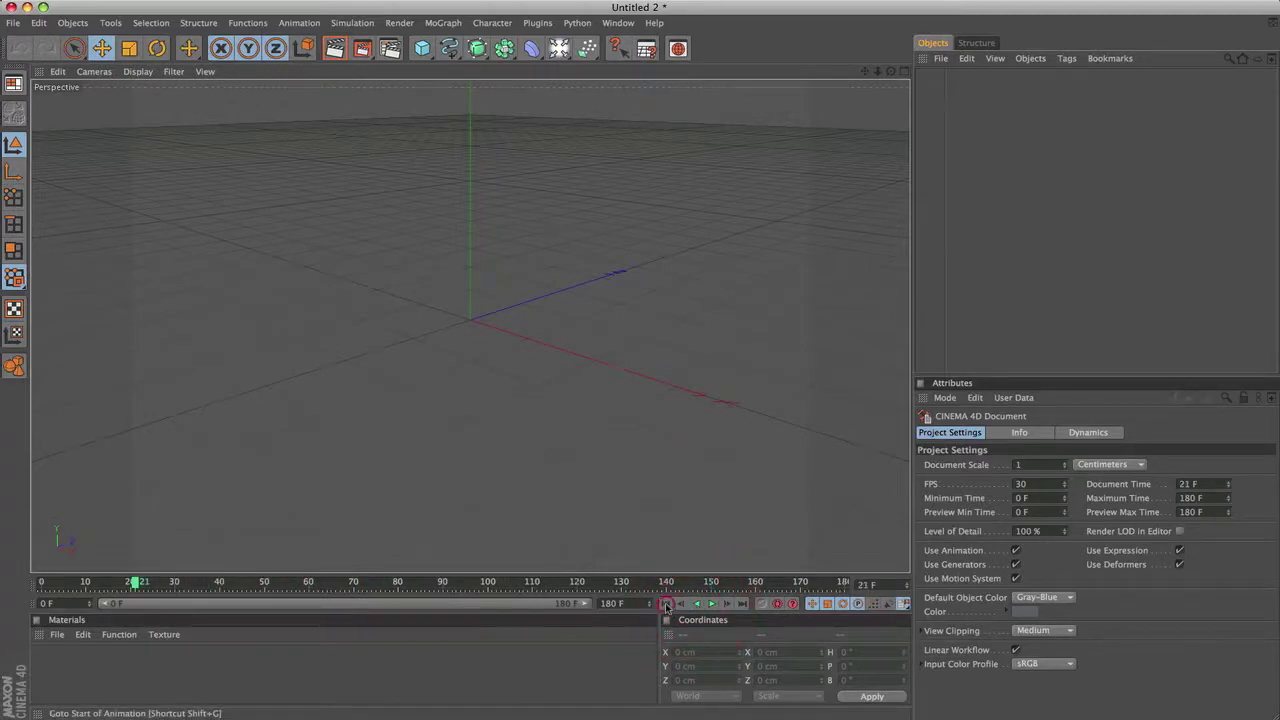
Jump to the first and the last frame of the animation and step back frame by frame to frame 171
click(666, 605)
click(742, 605)
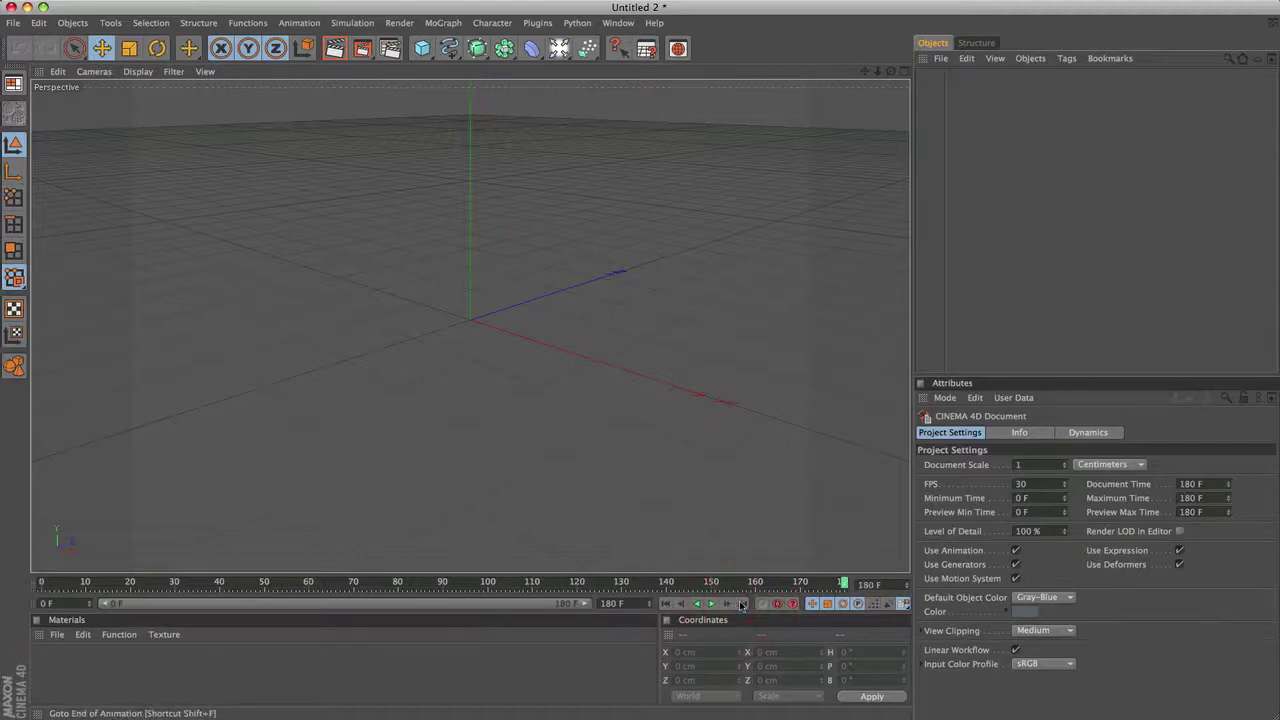
click(682, 605)
click(682, 605)
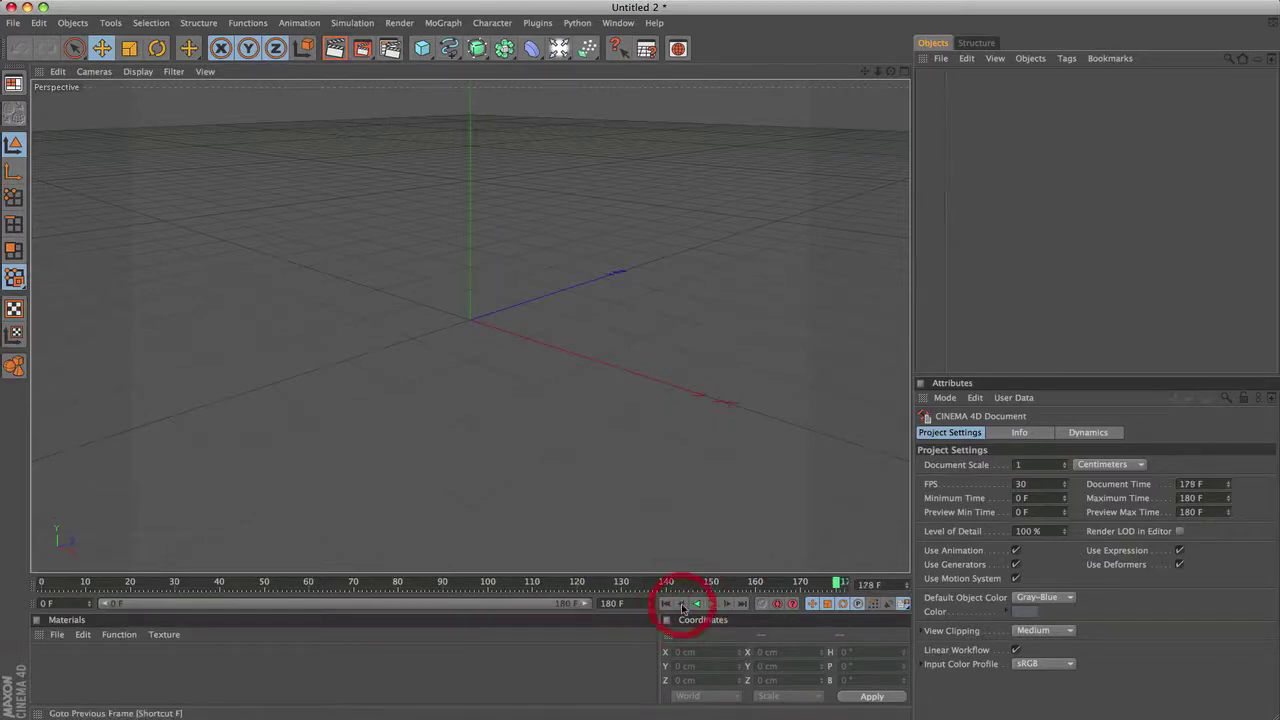
click(682, 605)
click(682, 605)
click(682, 605)
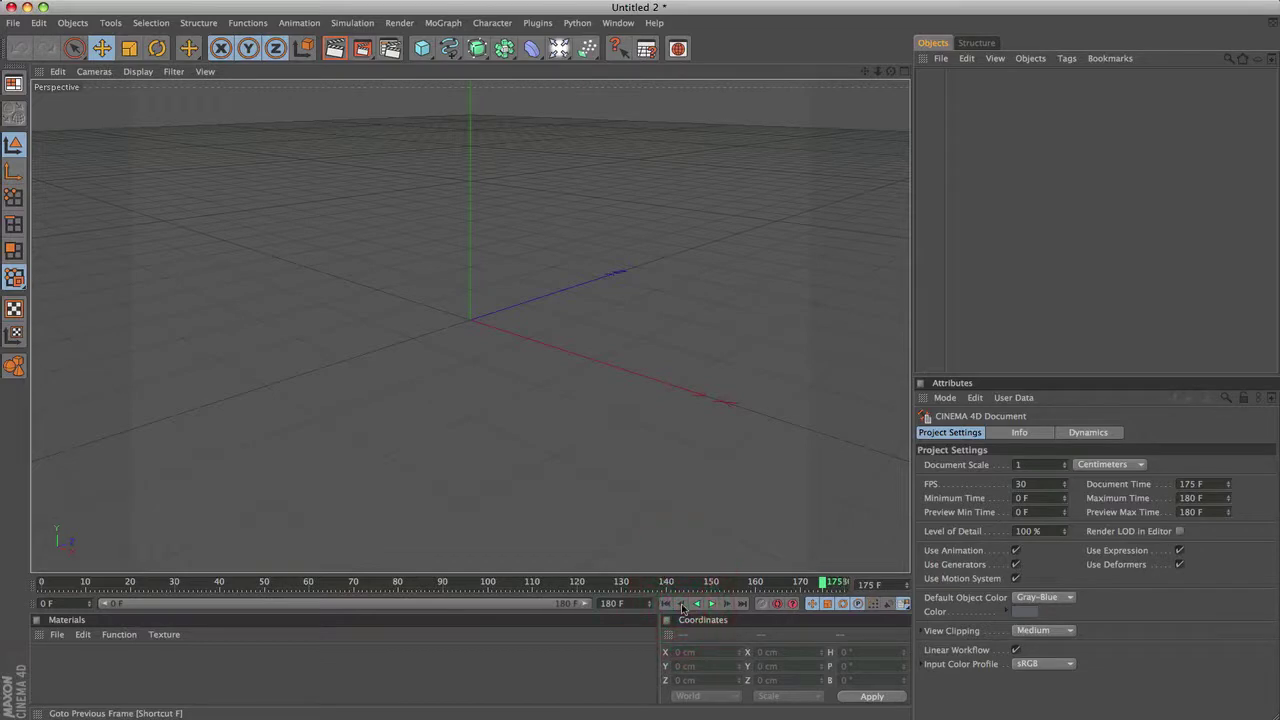
click(682, 605)
click(682, 605)
click(682, 605)
click(682, 605)
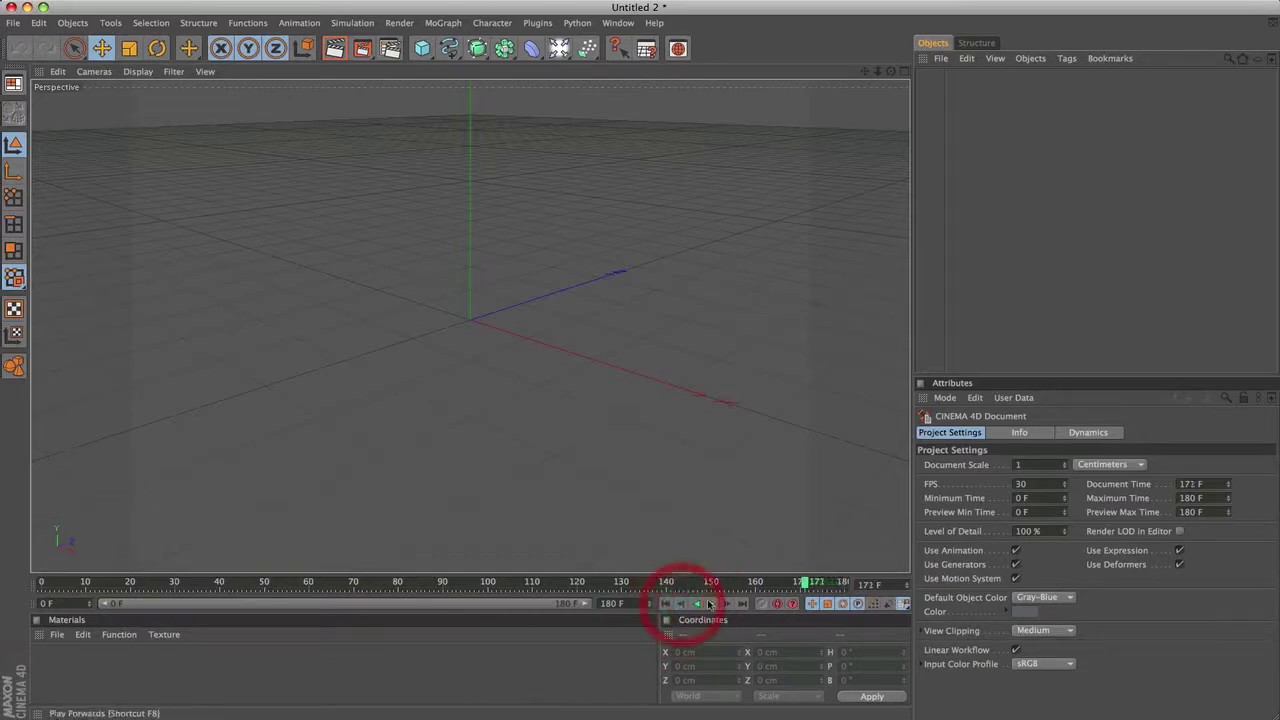
Play the timeline forwards past its end and step through single frames, stopping at frame 7
click(724, 605)
click(710, 605)
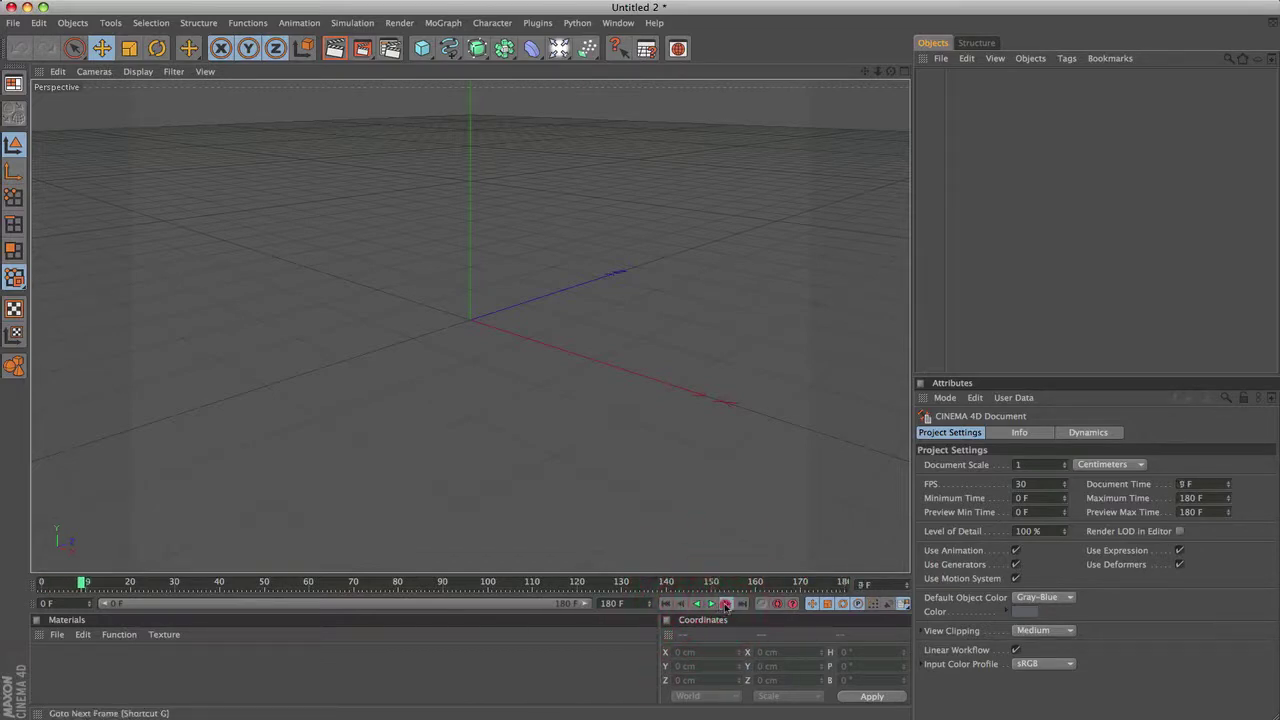
click(726, 604)
click(682, 605)
click(682, 605)
click(682, 605)
click(682, 605)
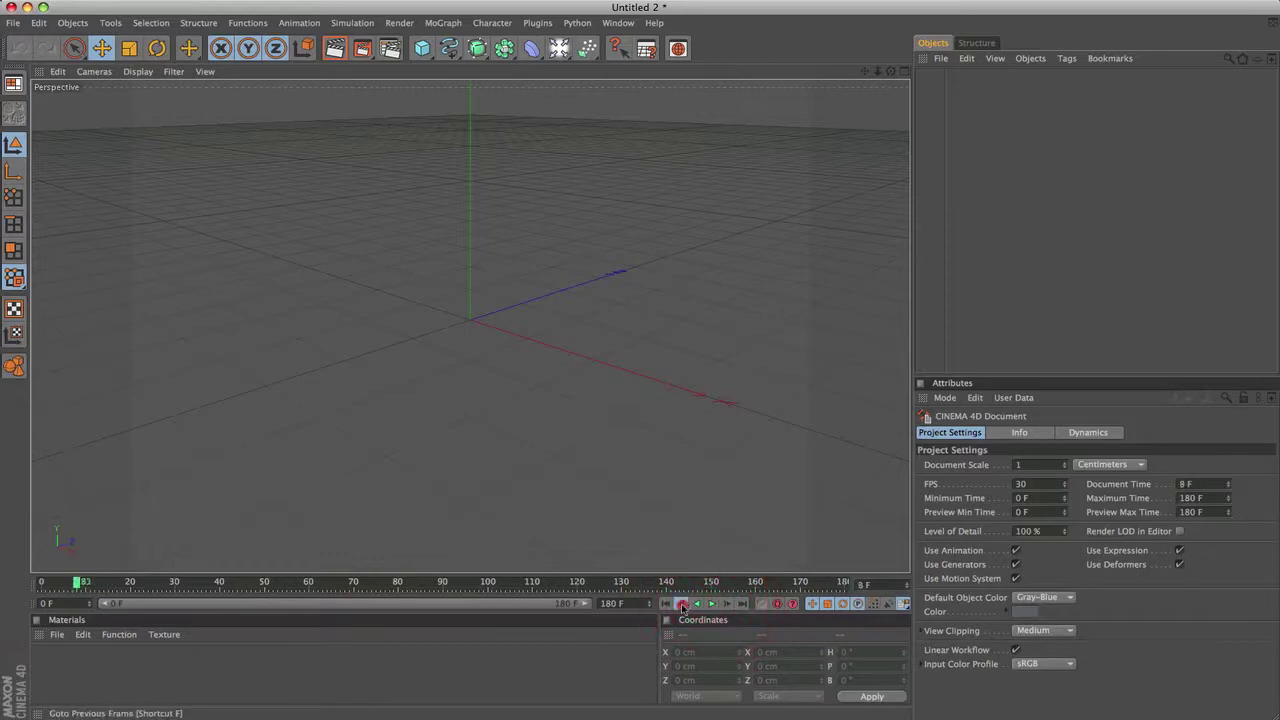
click(682, 605)
click(682, 605)
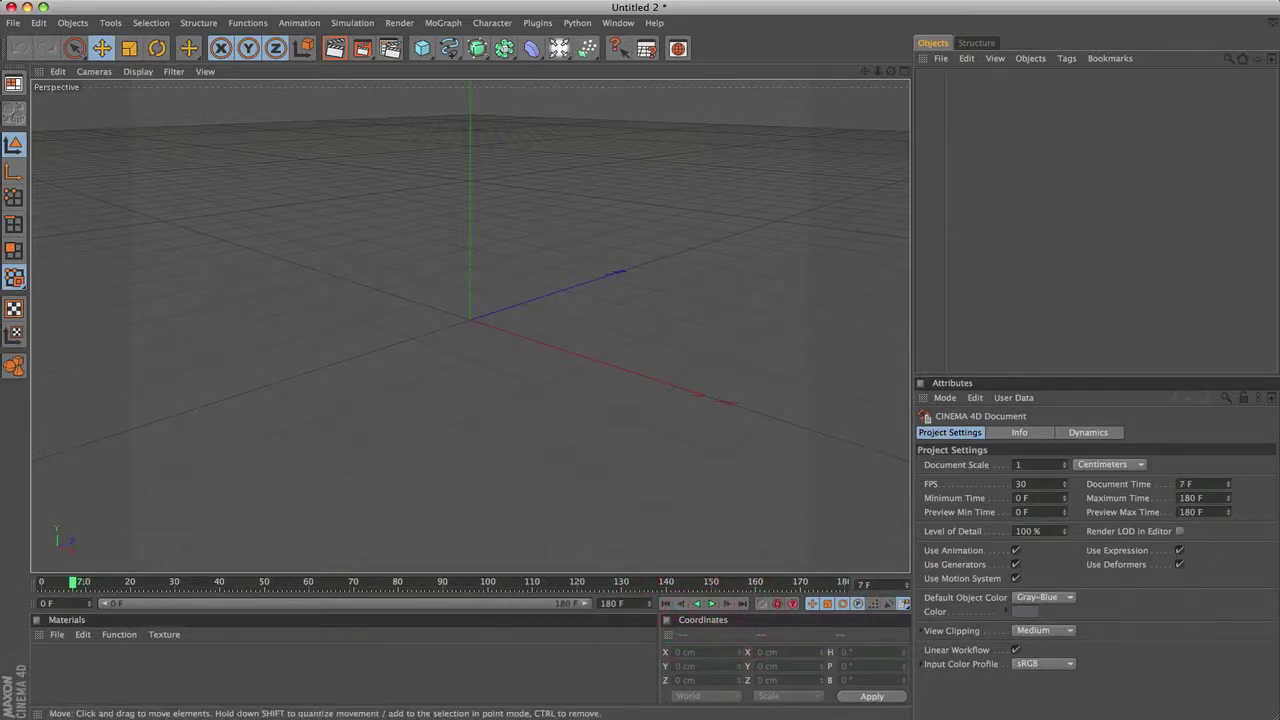
Add a cube at about X -8, Y 5, Z 26 cm and record a keyframe for it at frame 0
click(422, 48)
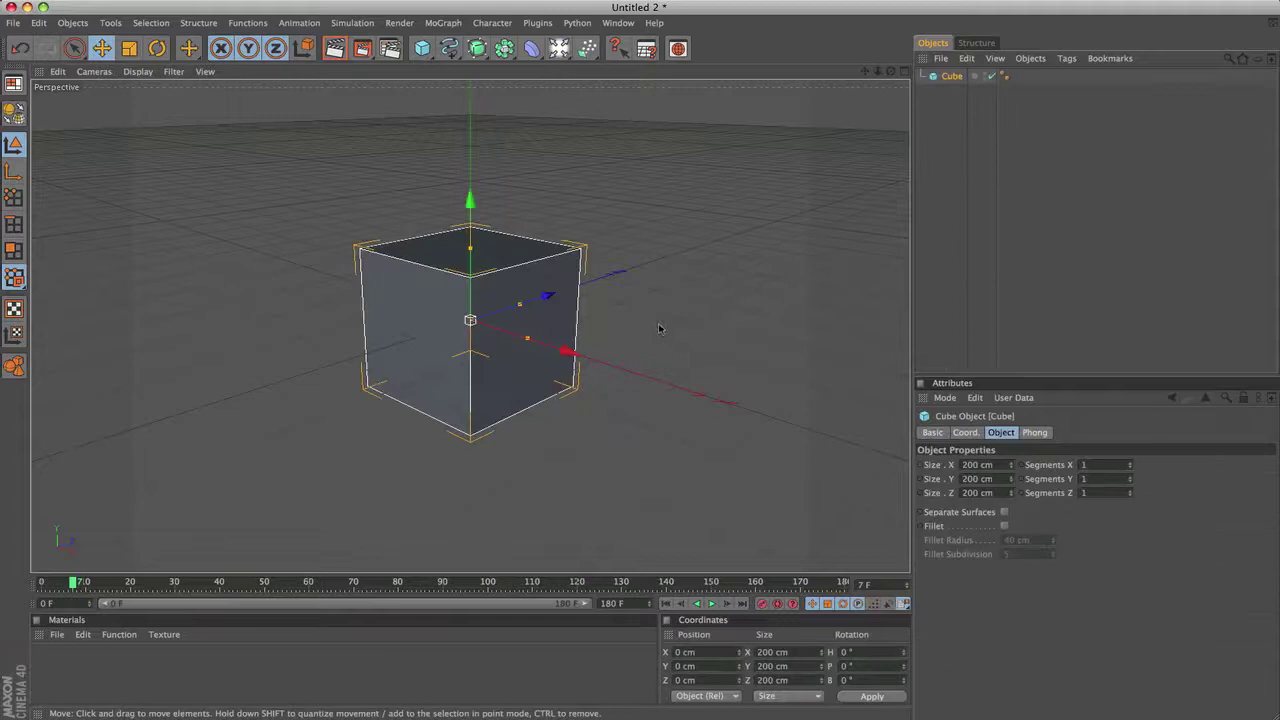
drag(659, 329, 685, 325)
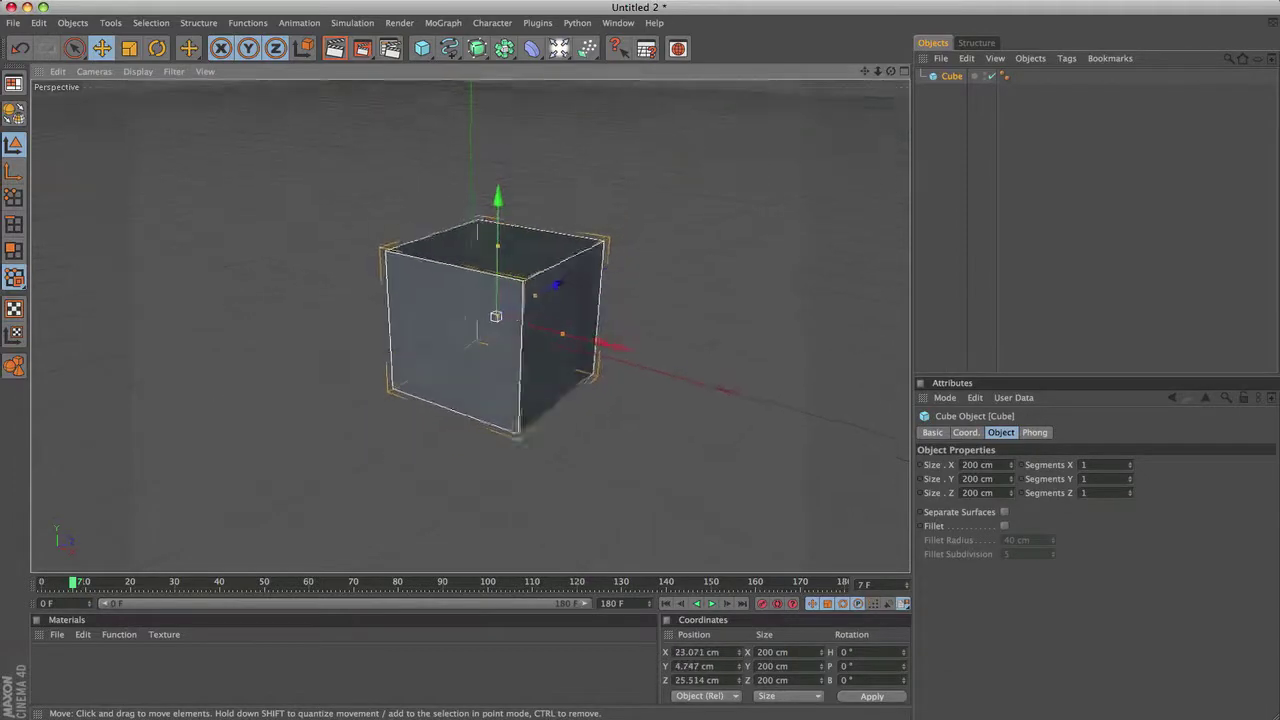
scroll(600, 336, down, 5)
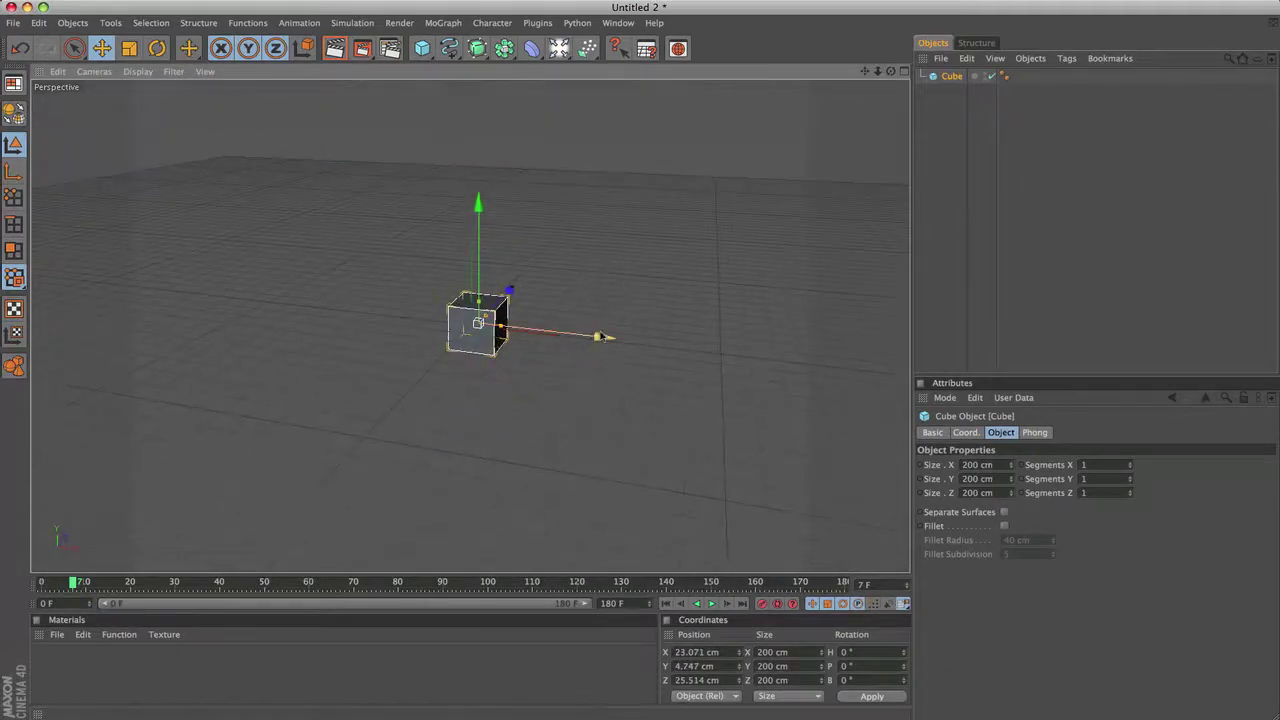
drag(598, 336, 593, 336)
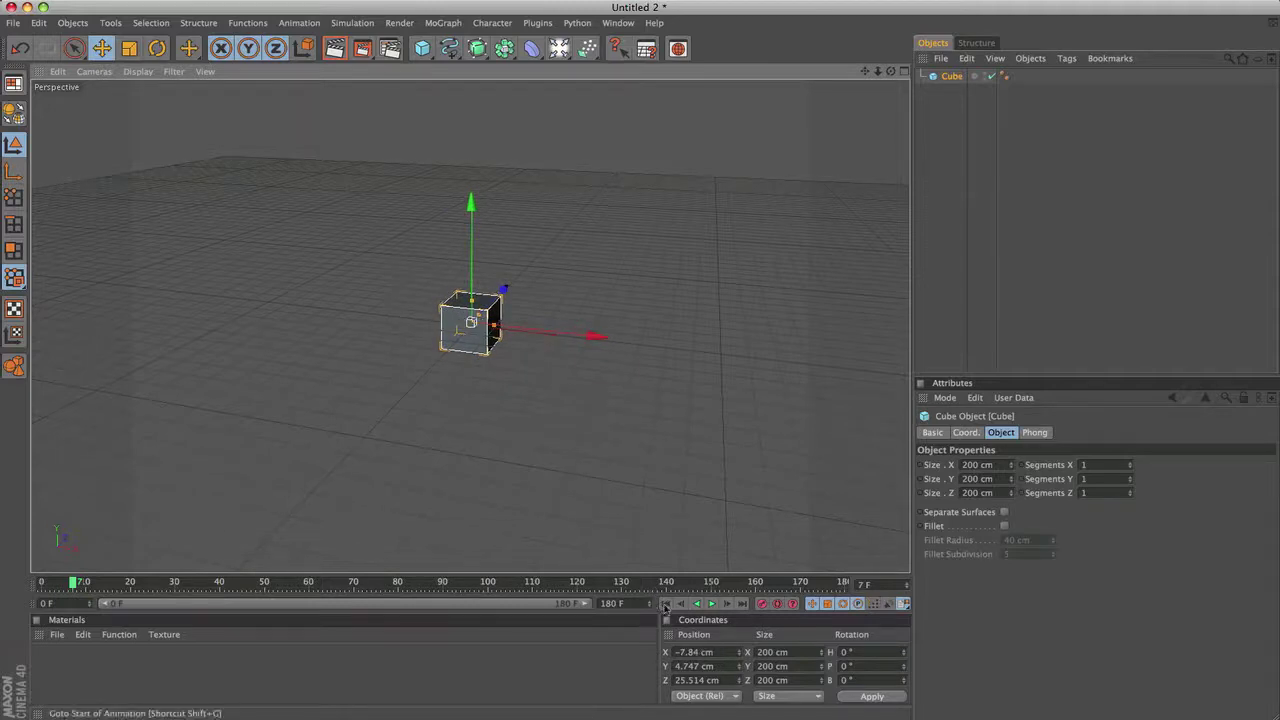
click(665, 606)
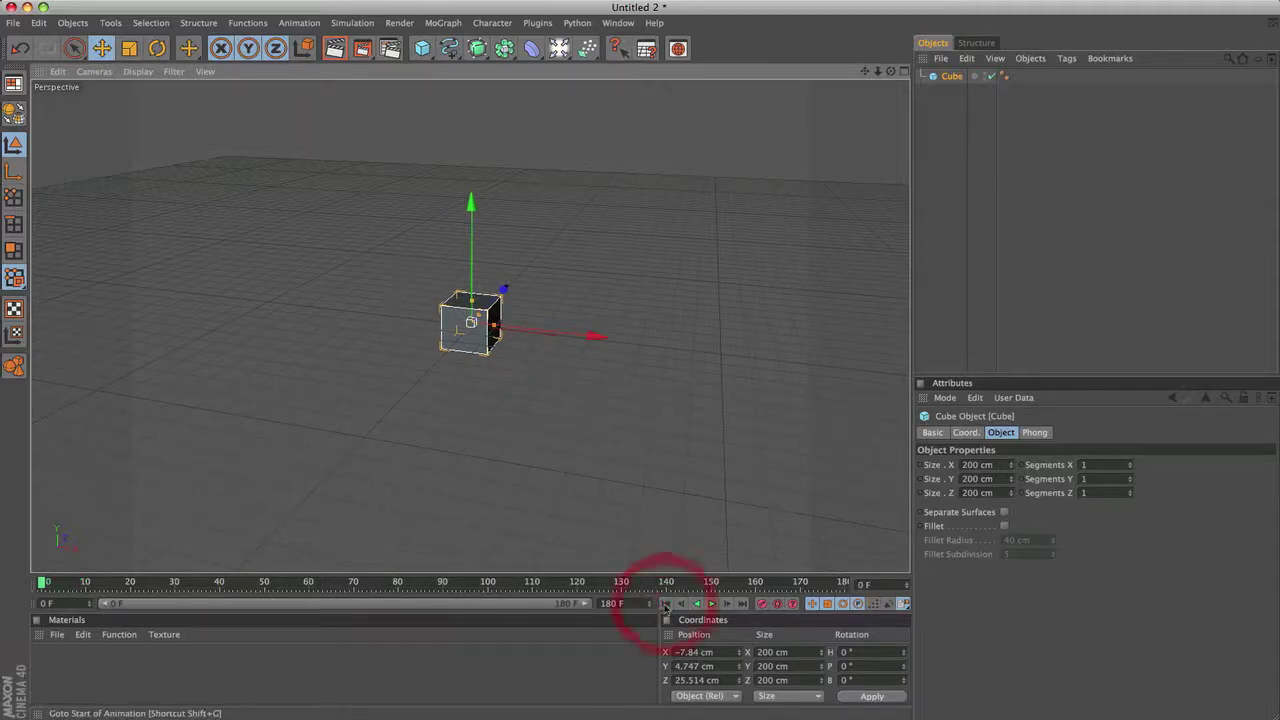
click(762, 605)
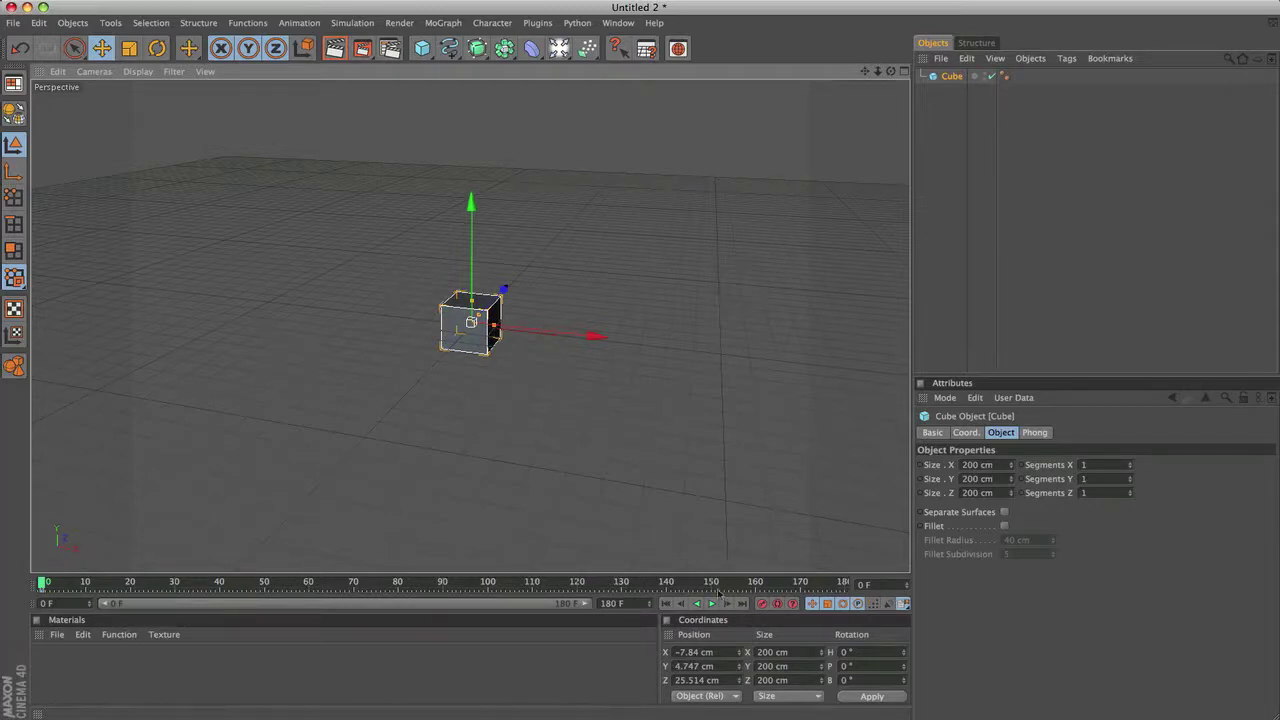
At frame 50, enlarge the cube to about 434 × 336 × 322 cm and move it to about X 749 cm
click(267, 583)
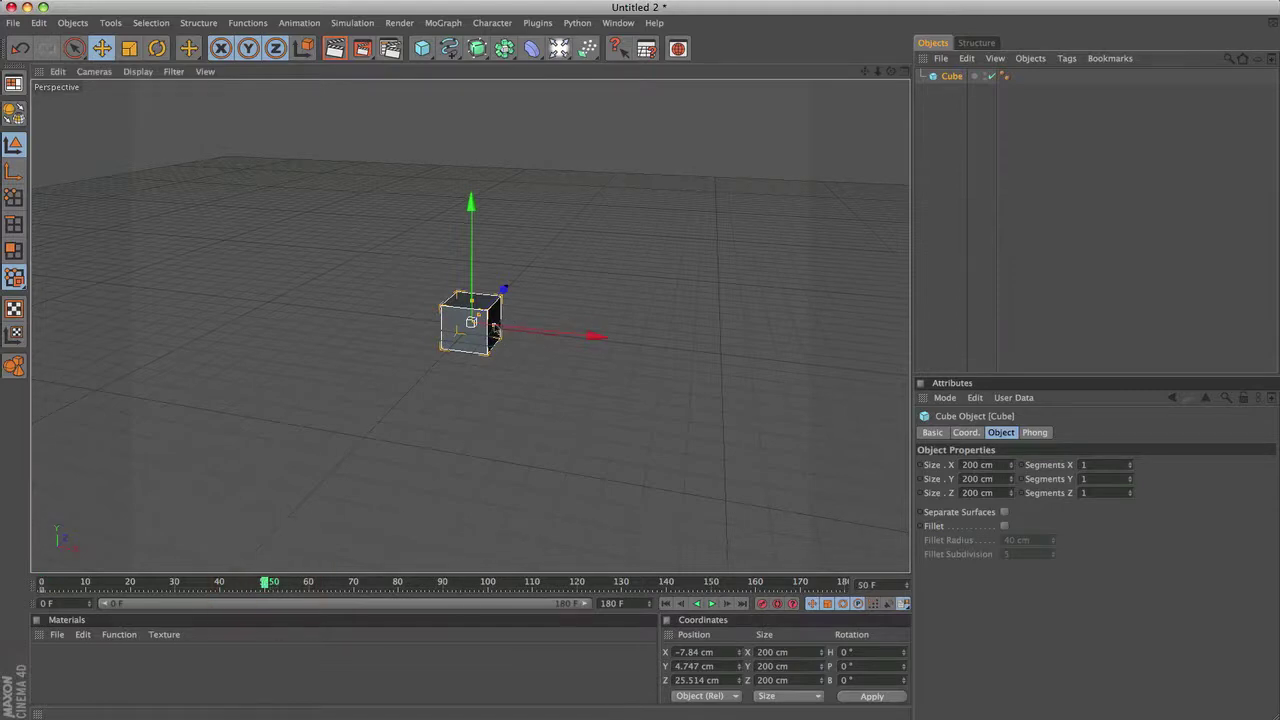
drag(494, 325, 514, 281)
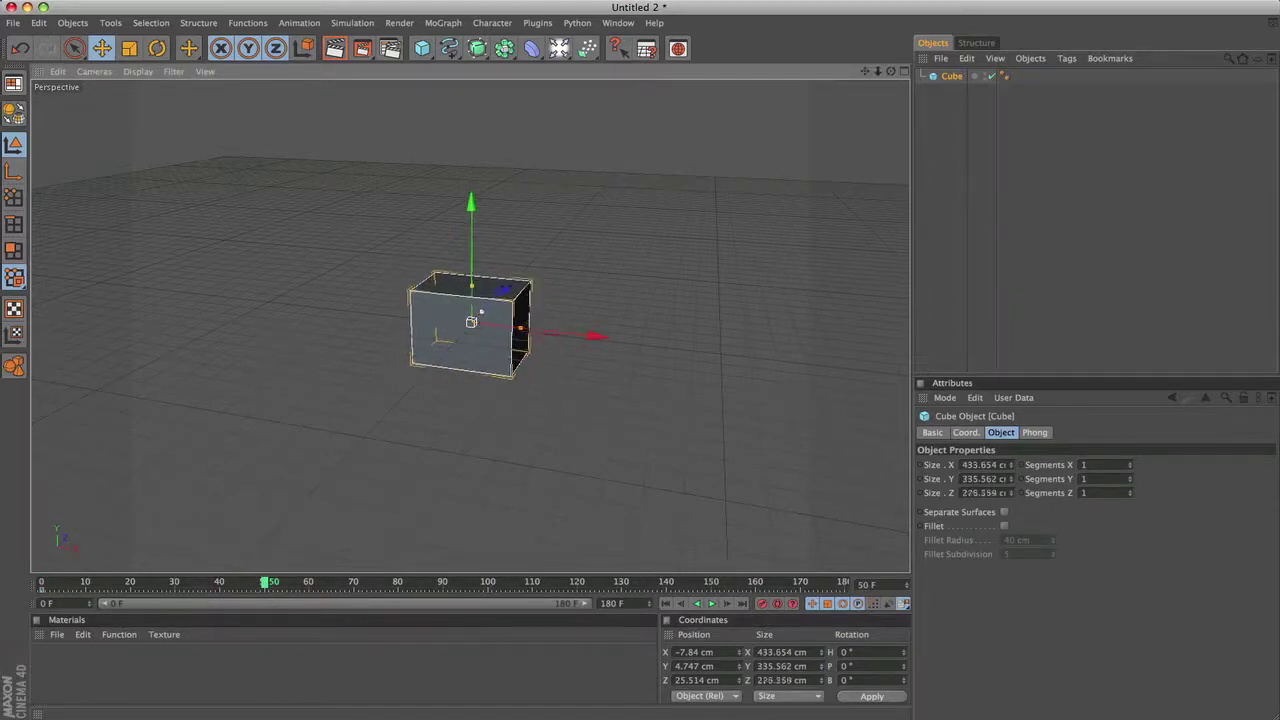
drag(596, 336, 789, 357)
Rotate the cube to about H 155°, P 34°, B -141° and record a keyframe at frame 50
key(r)
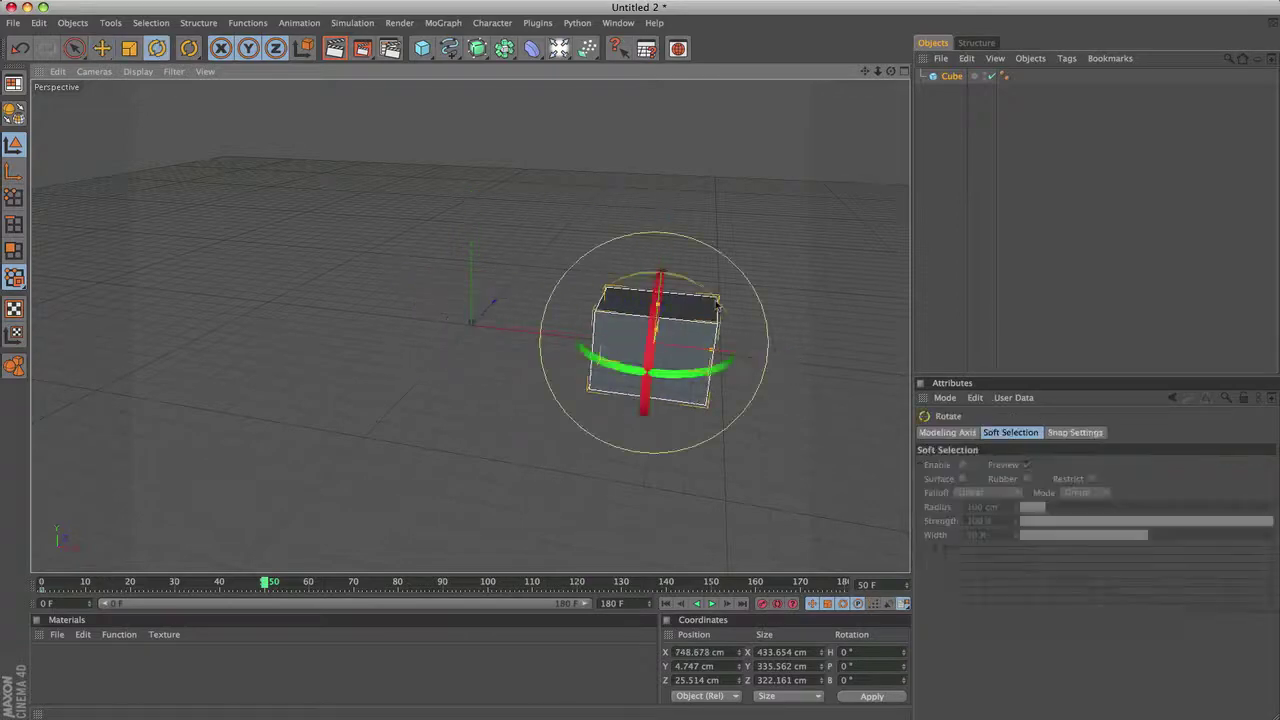
drag(717, 295, 690, 370)
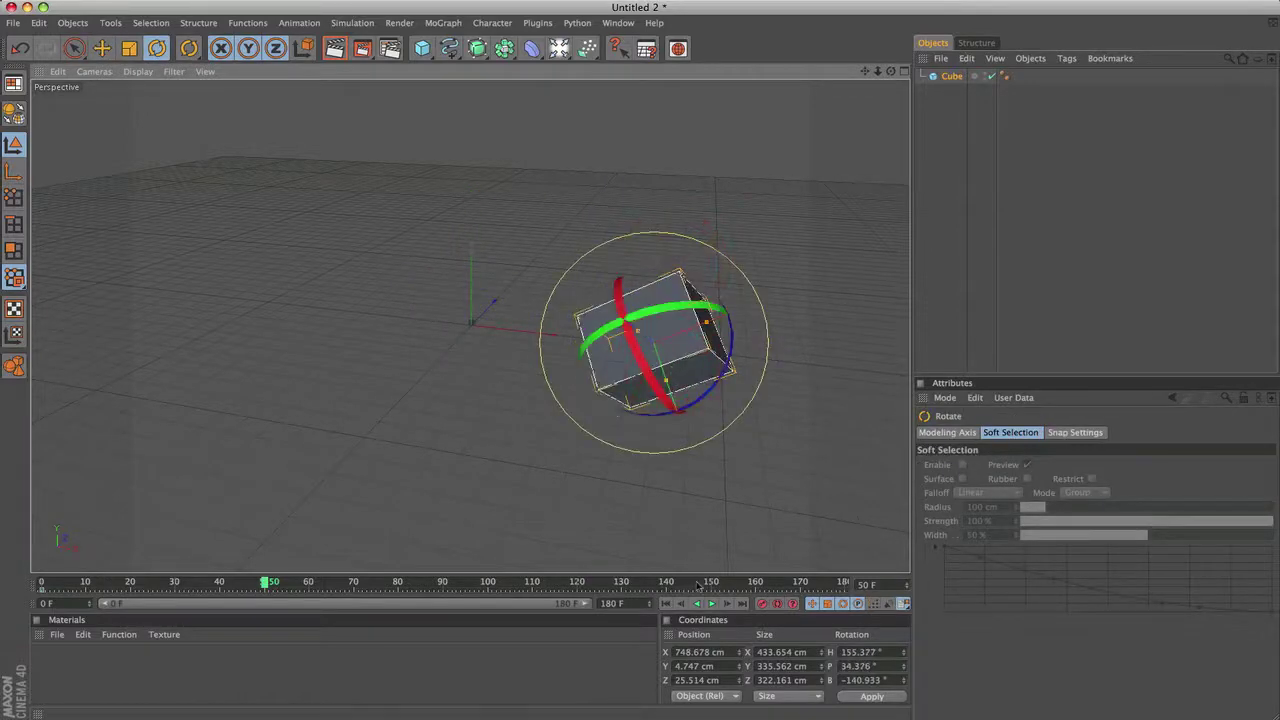
click(762, 604)
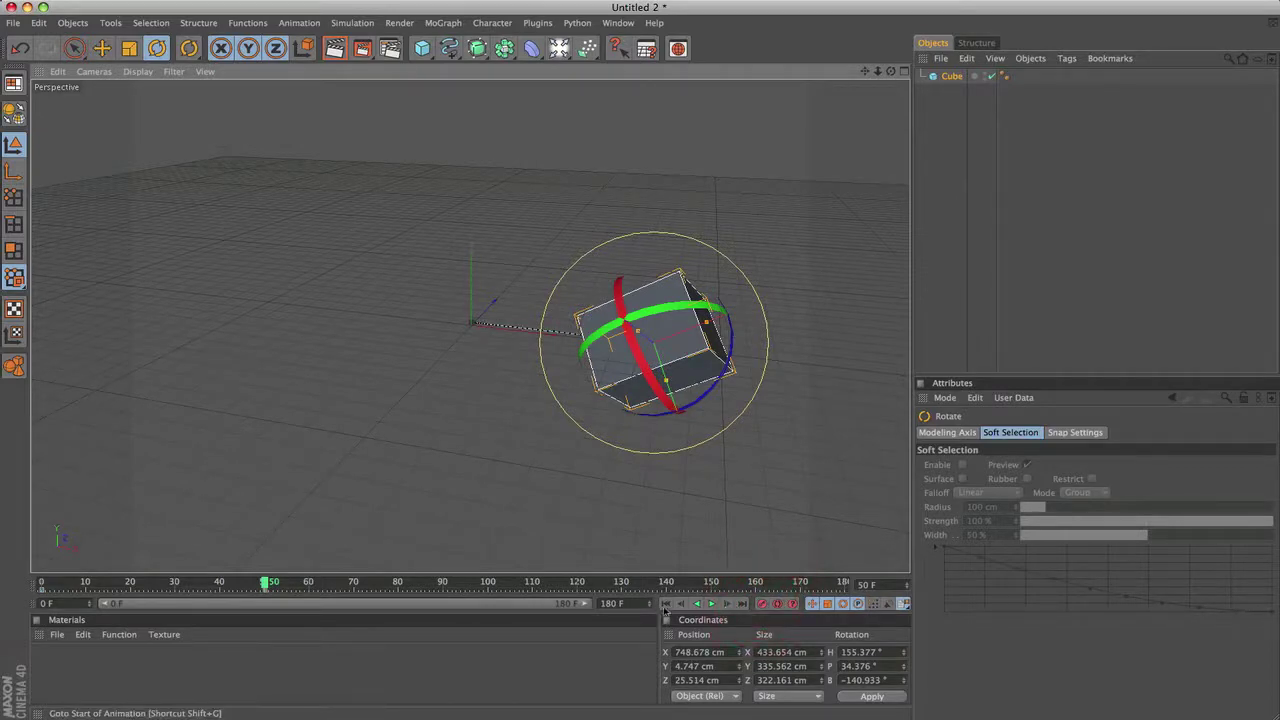
Play the cube's animation from the first frame, stop it and return to frame 0
click(665, 604)
click(713, 604)
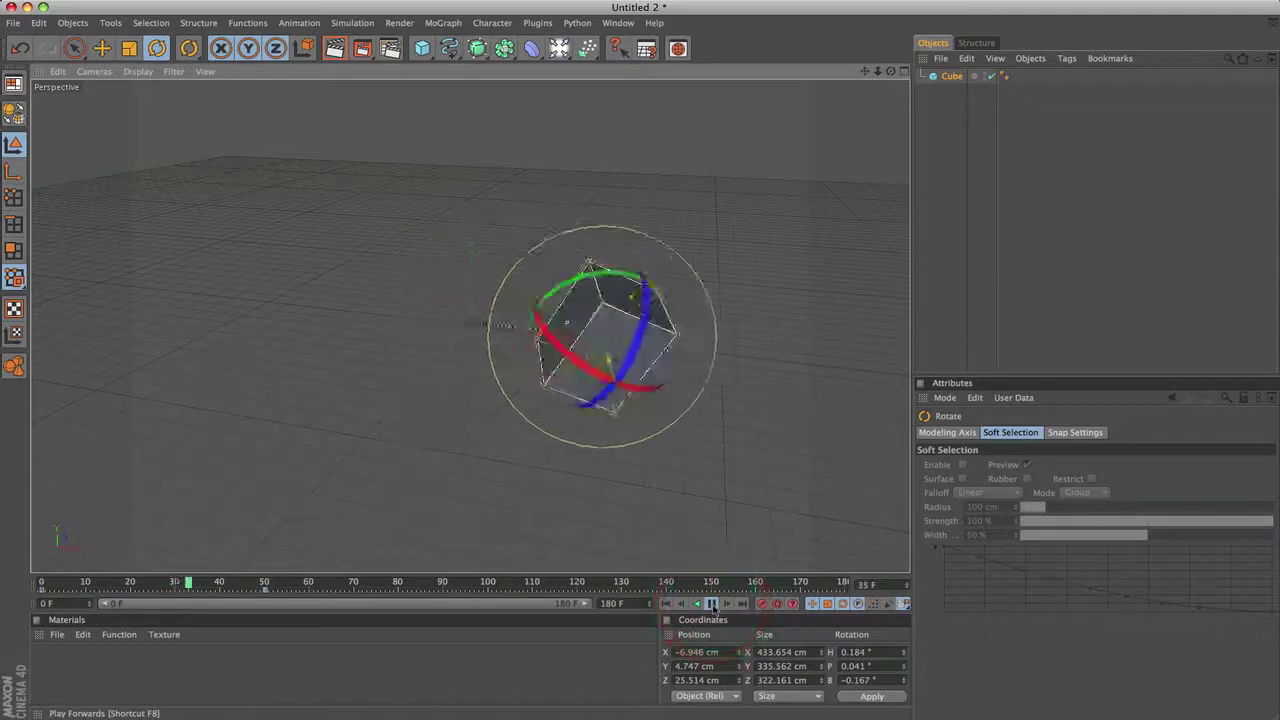
click(713, 604)
click(667, 605)
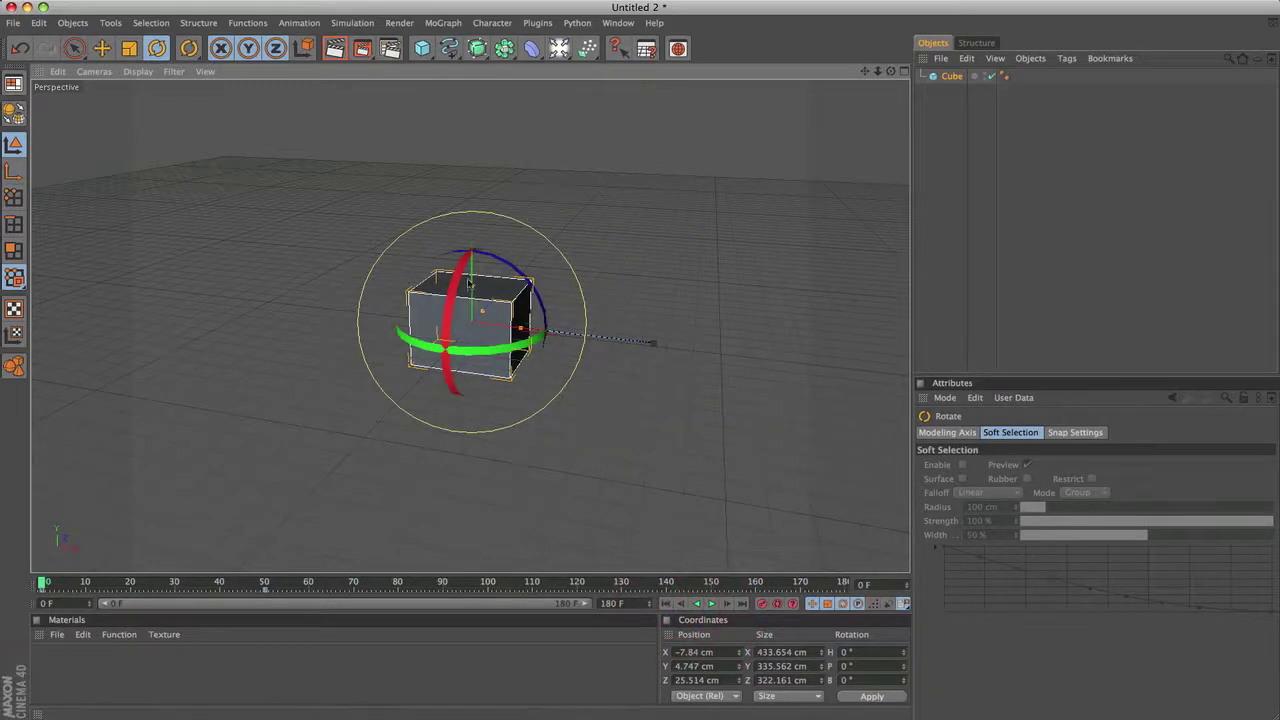
Shrink the cube to about 221 × 209 × 265 cm at frame 0 and check the animation by playing it
drag(472, 288, 494, 325)
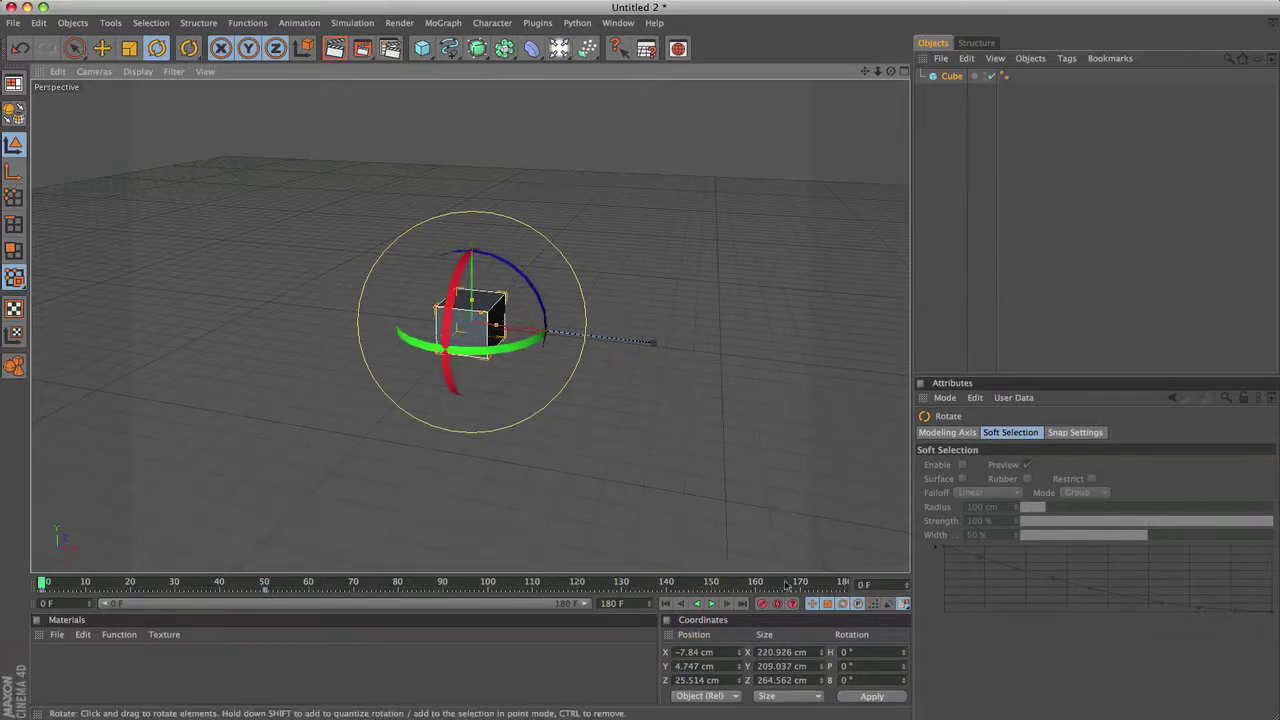
click(709, 604)
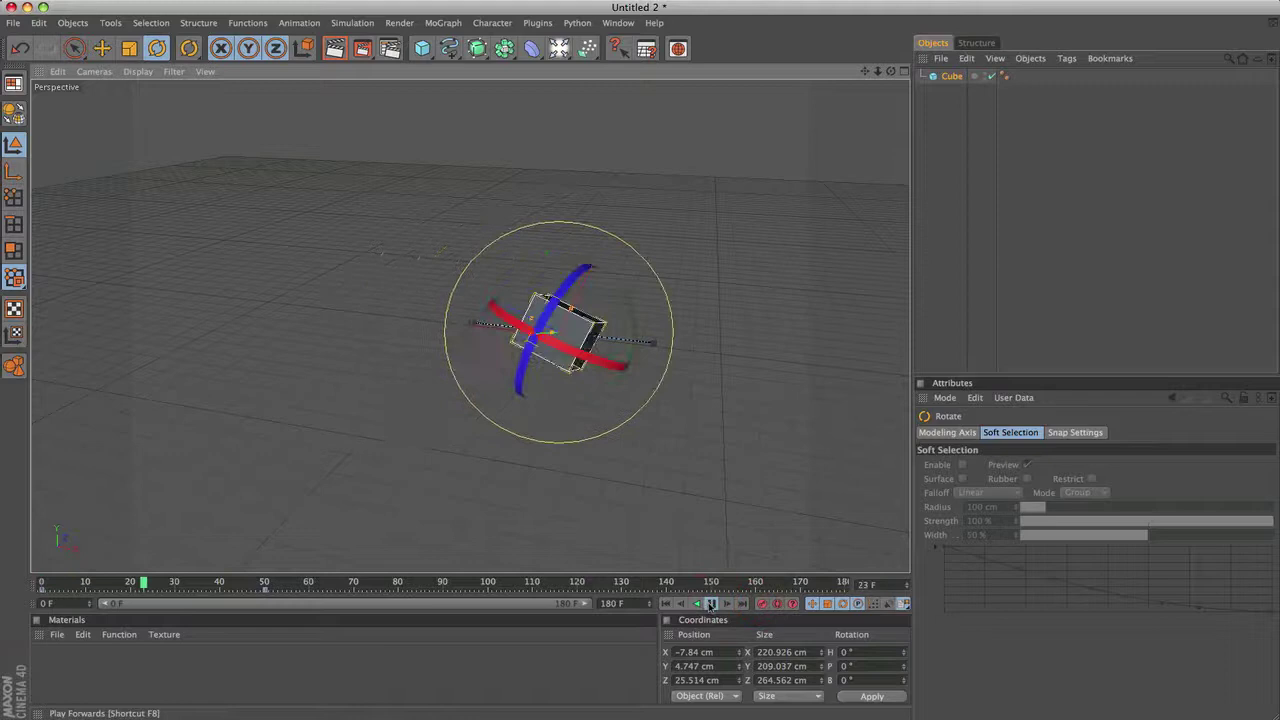
click(711, 604)
click(665, 604)
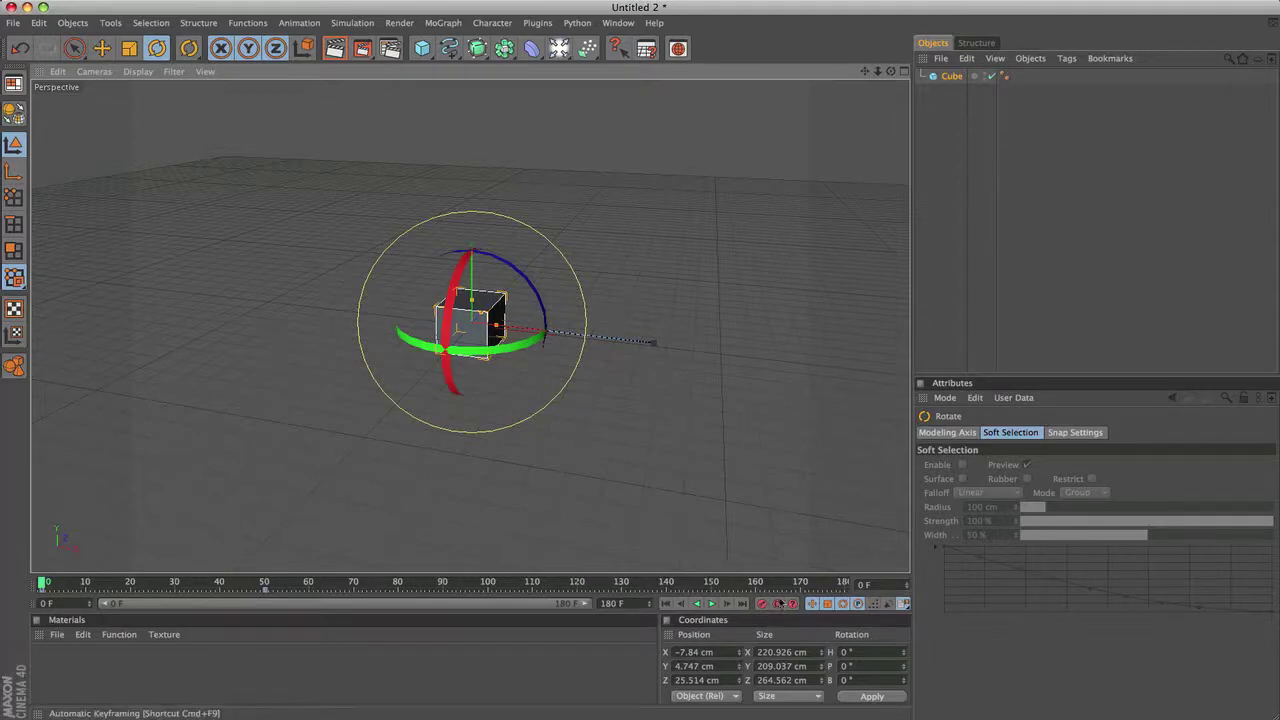
Turn on automatic keyframing, move the cube at frame 20 to about X 596, Y 503, Z 318 cm, and rewind to frame 0
key(e)
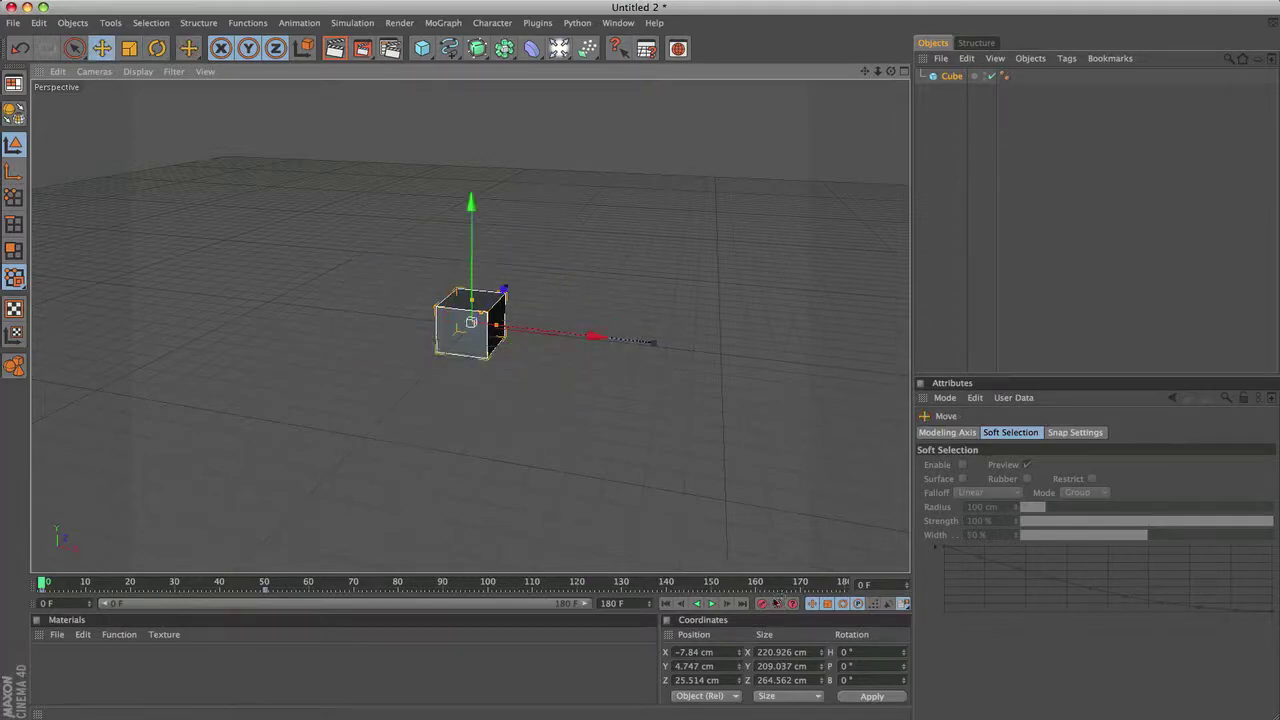
click(777, 604)
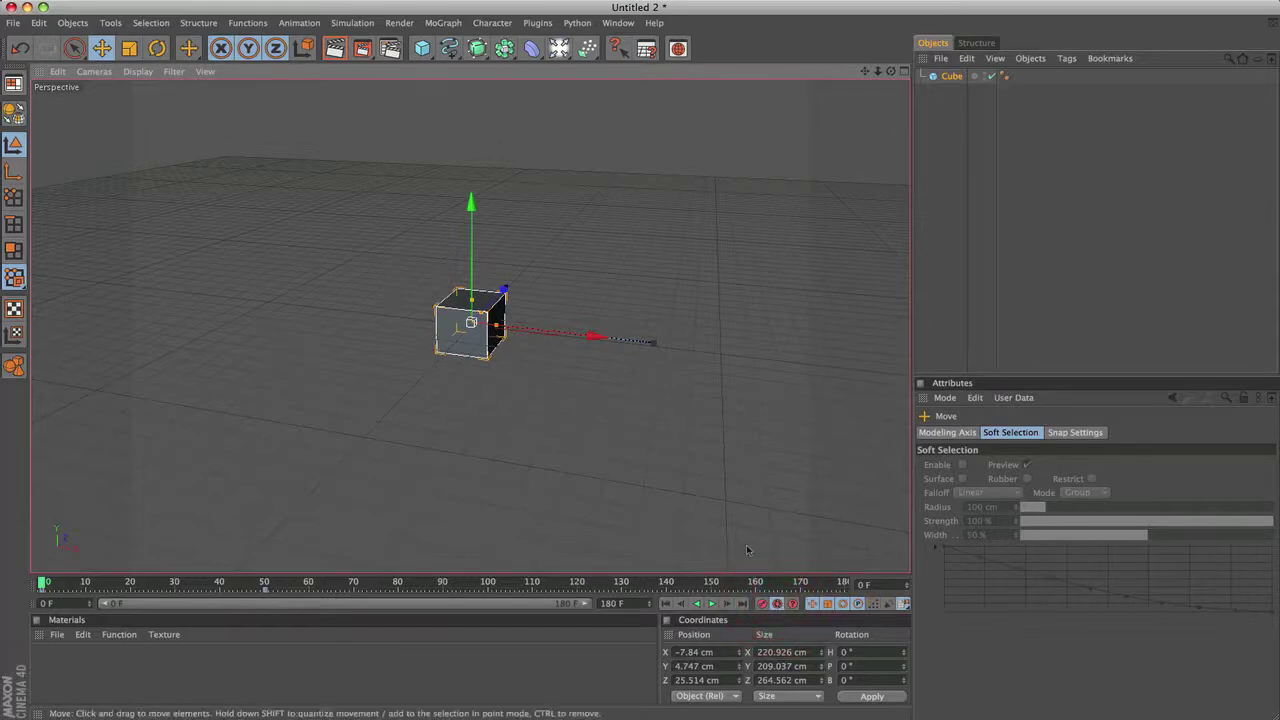
click(130, 583)
drag(578, 268, 586, 265)
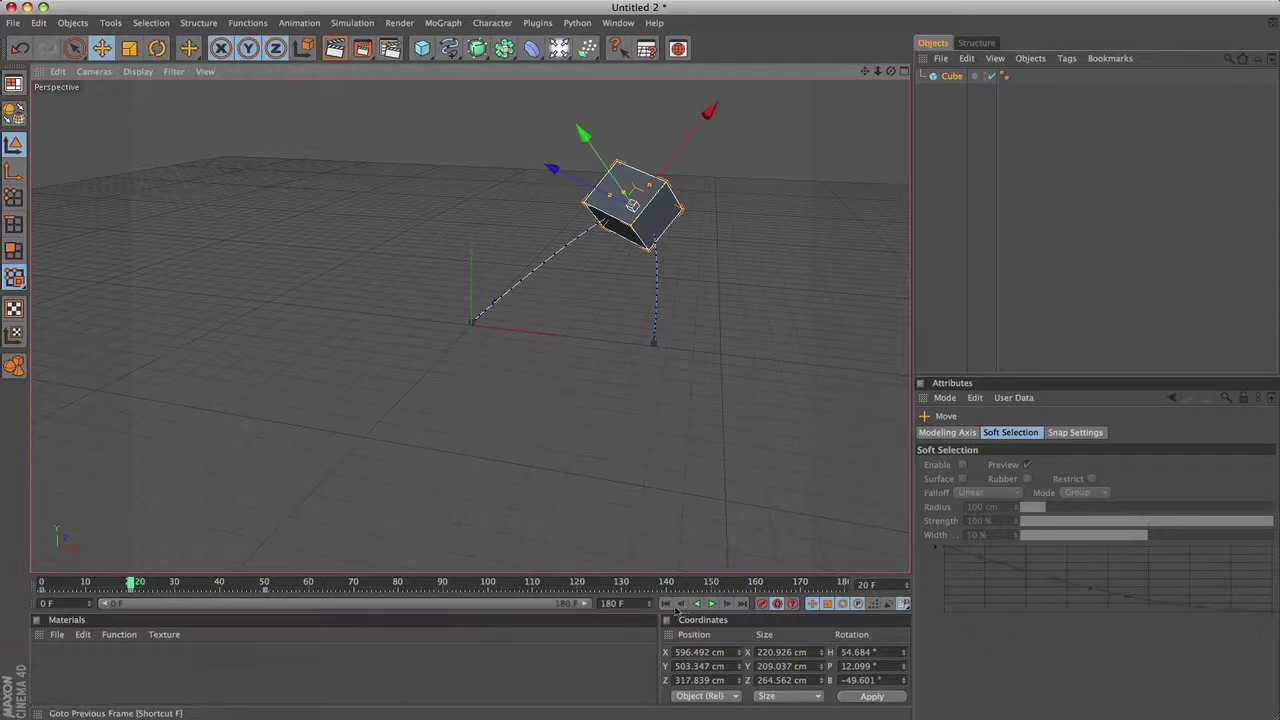
click(664, 605)
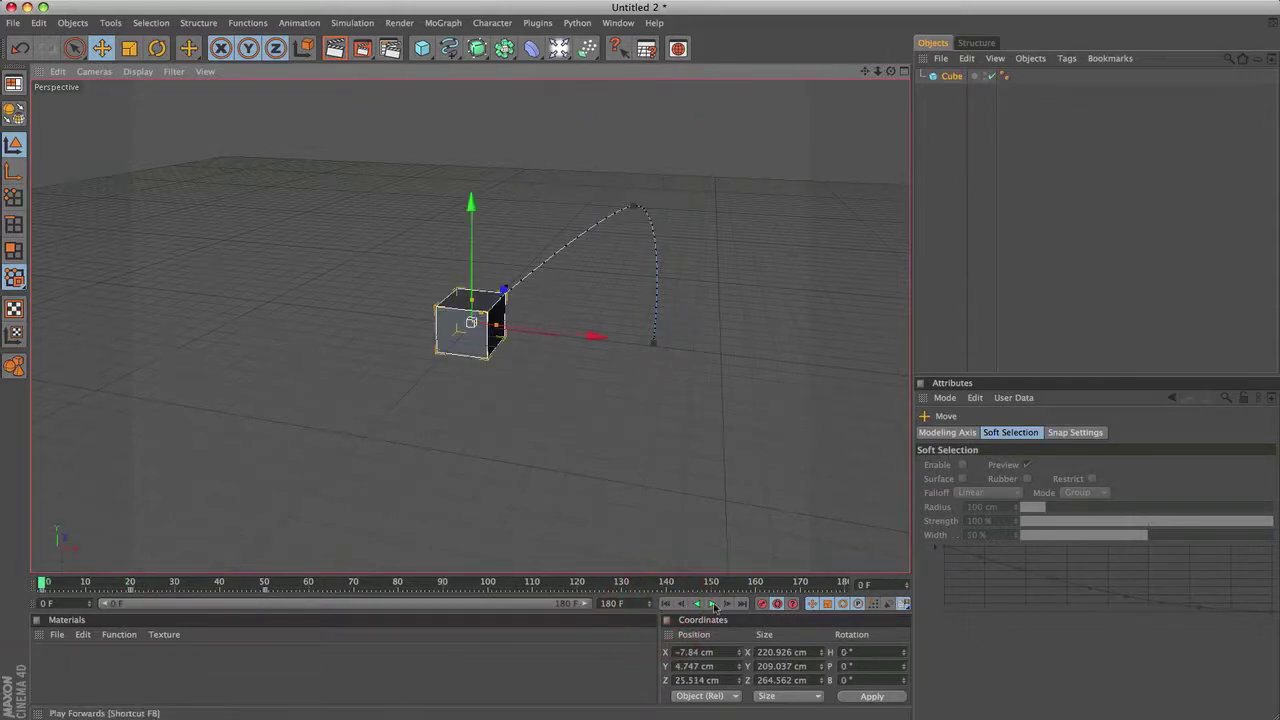
Play the cube's animation from frame 0, stop it once the motion ends and return to frame 0
click(712, 605)
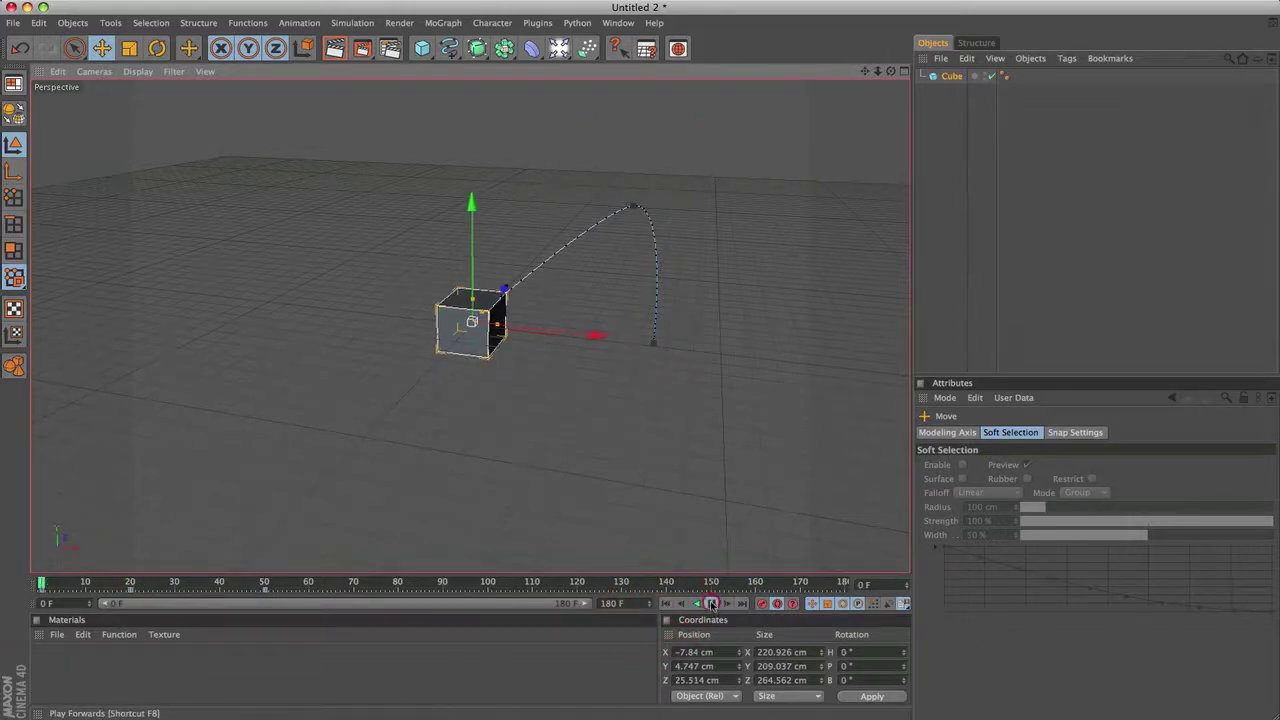
click(712, 605)
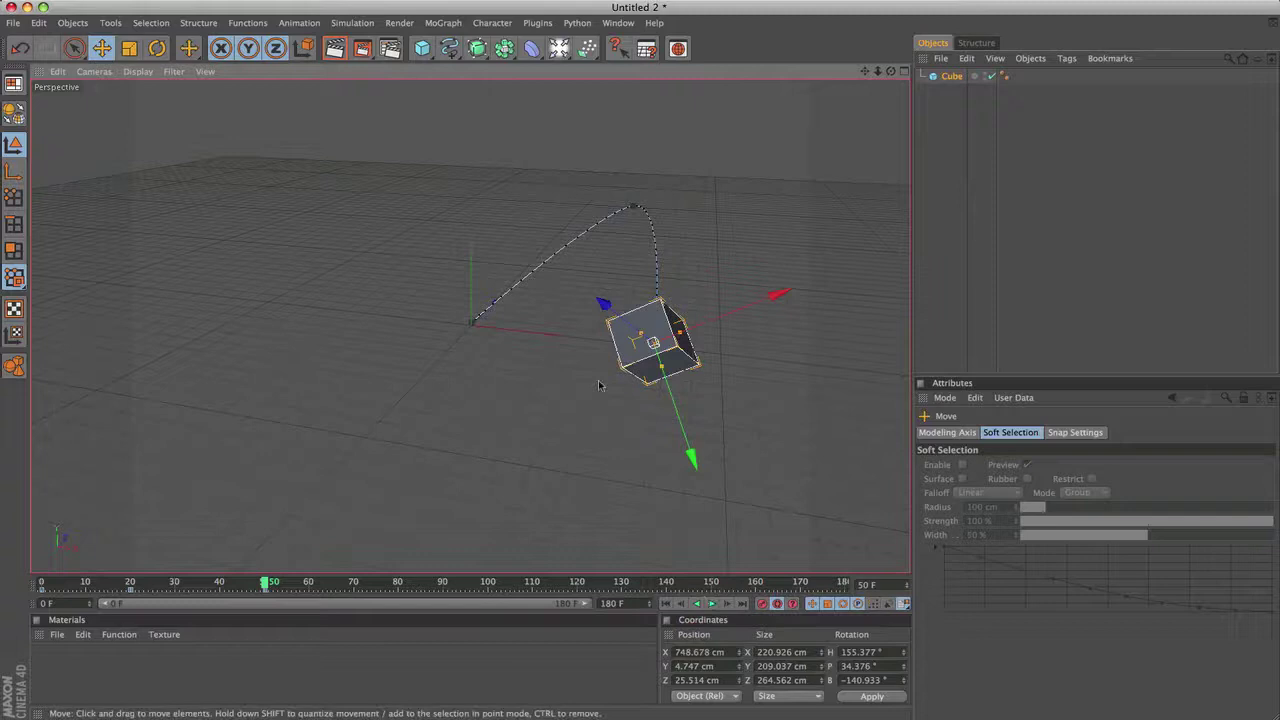
click(667, 606)
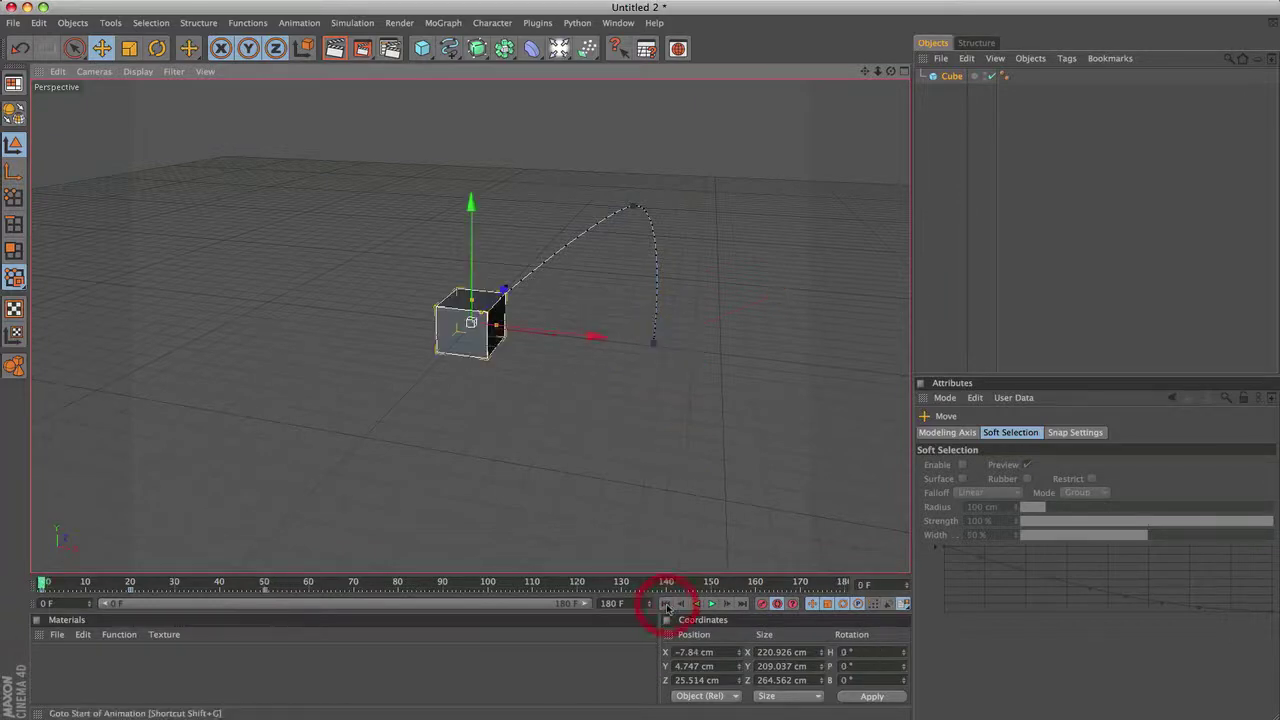
Turn off automatic keyframing and toggle the position and scale recording options, leaving both enabled
click(776, 606)
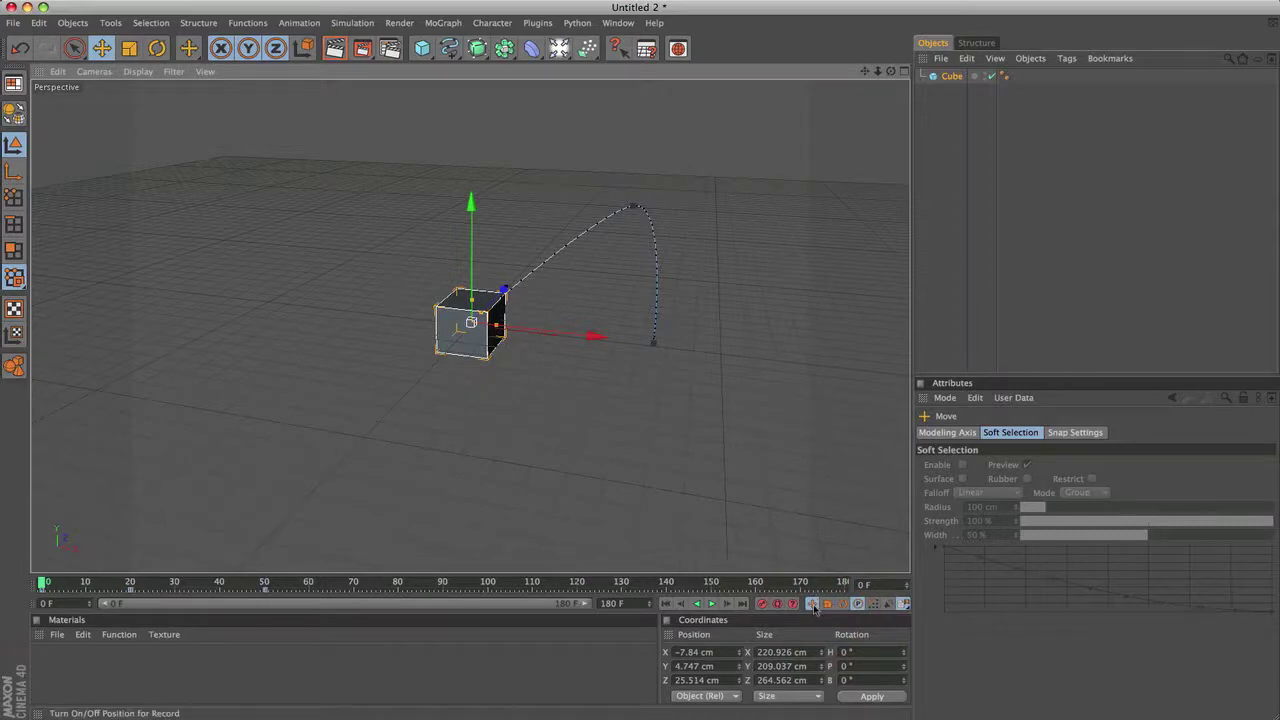
click(828, 604)
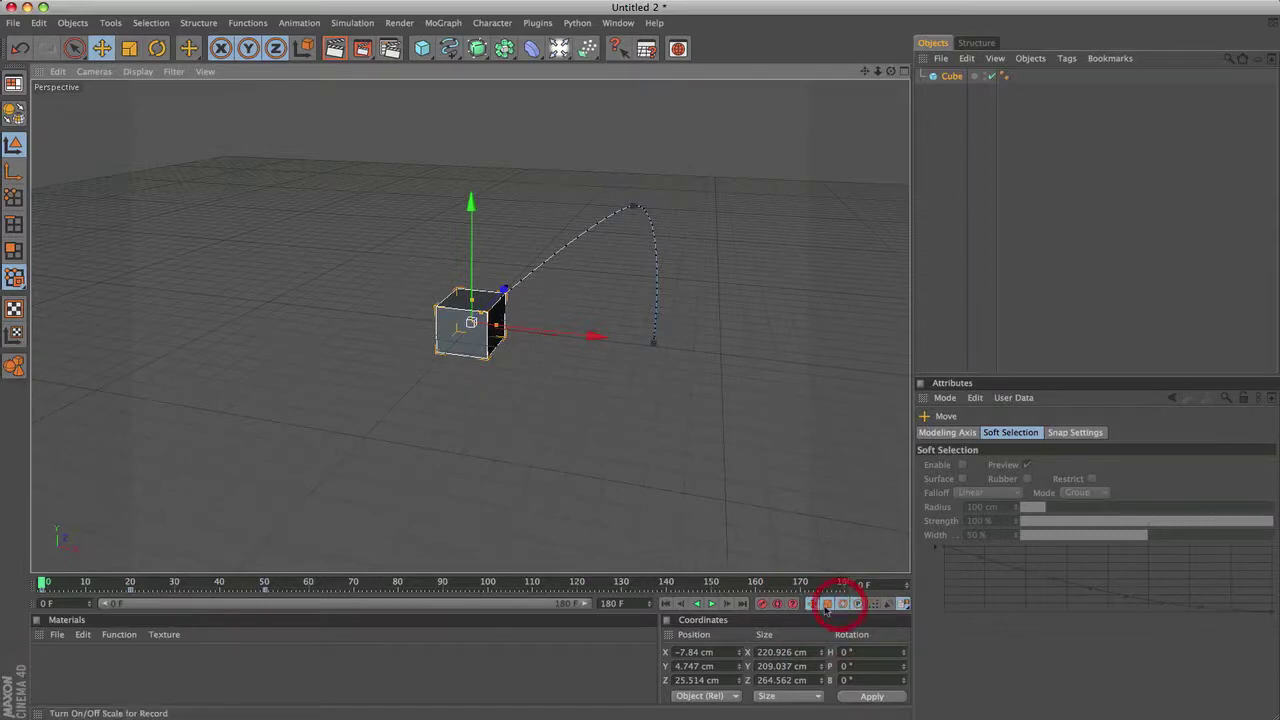
click(812, 604)
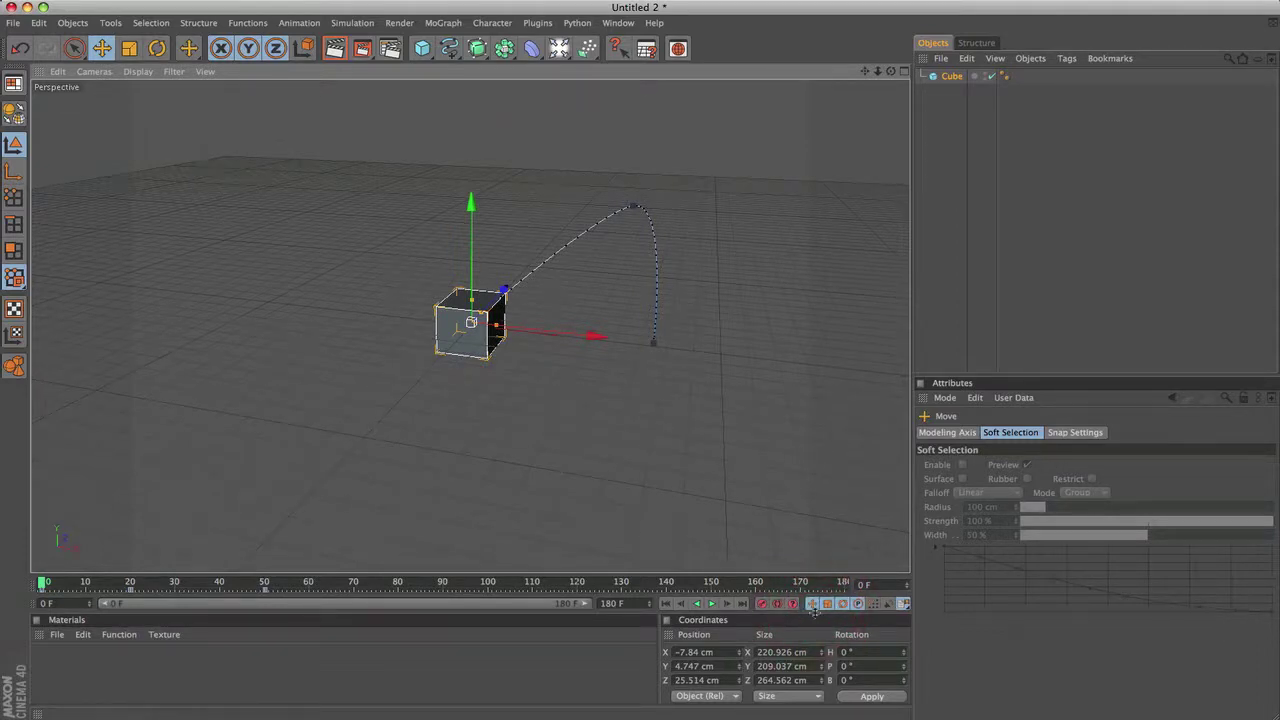
Replay the cube's animation with automatic keyframing off, stop it and rewind to frame 0
click(711, 604)
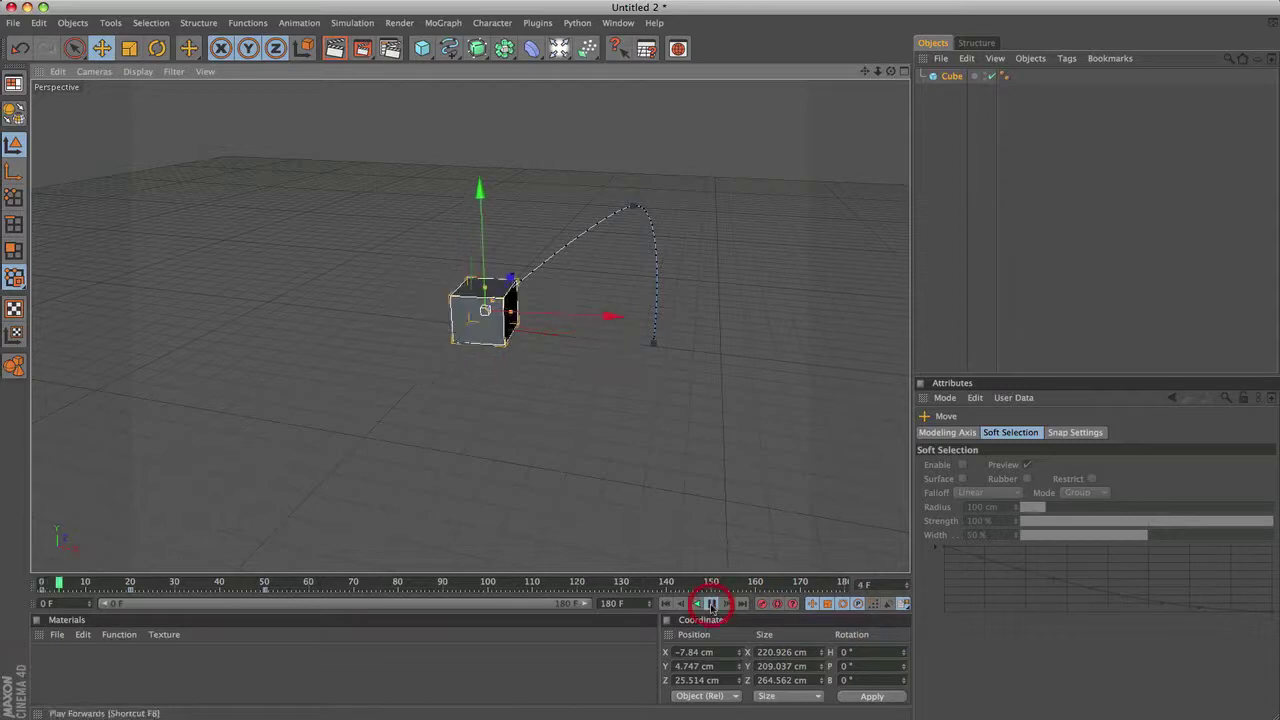
click(711, 604)
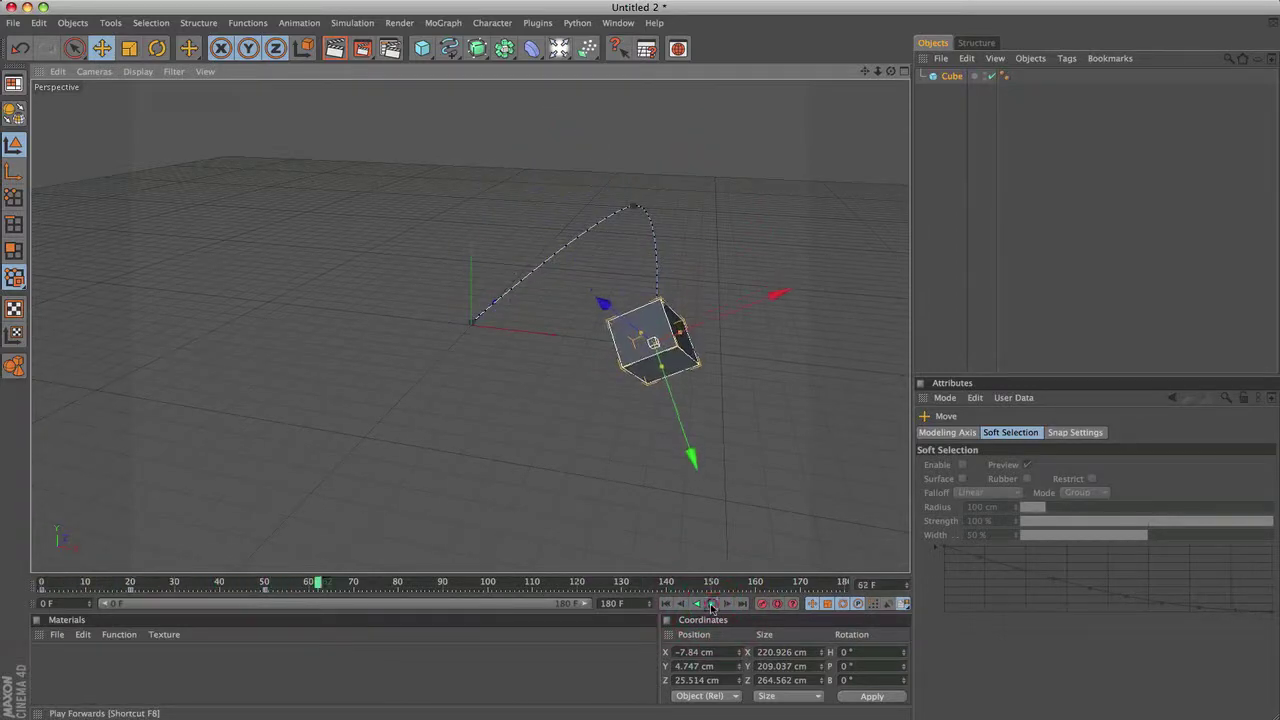
click(668, 605)
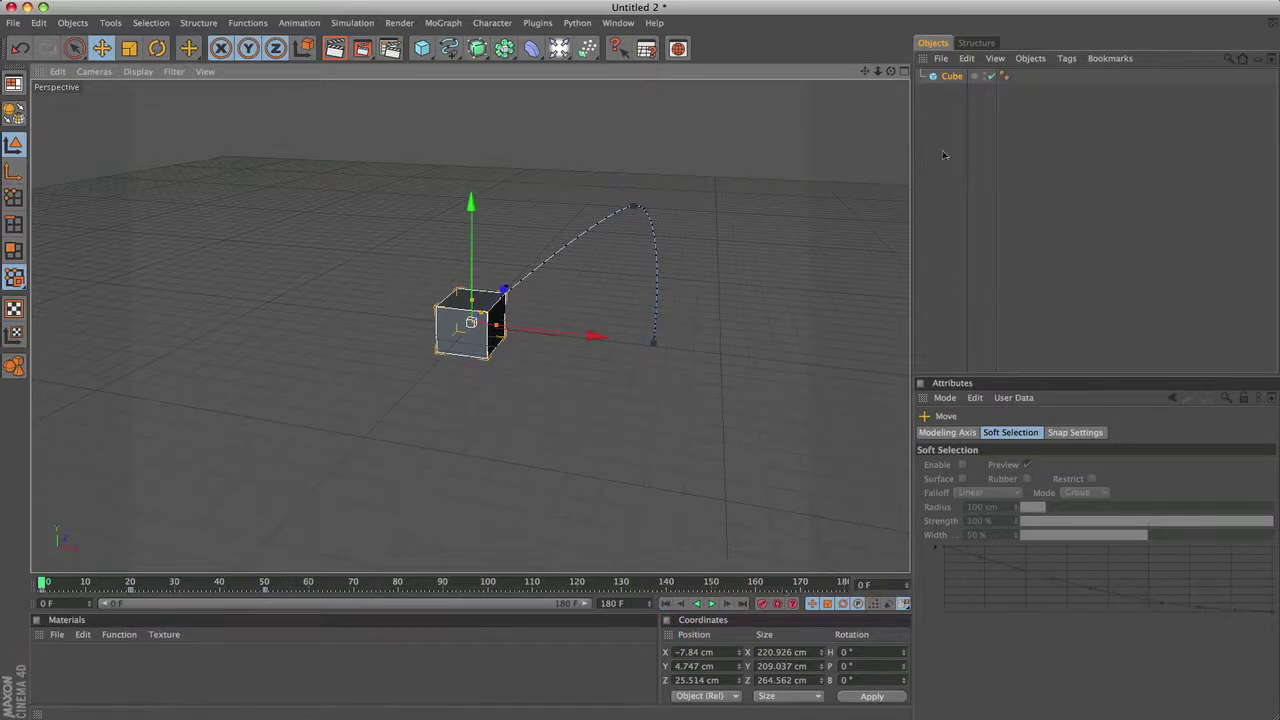
Select the cube and add a keyframe for its disabled Fillet option at frame 0
click(950, 78)
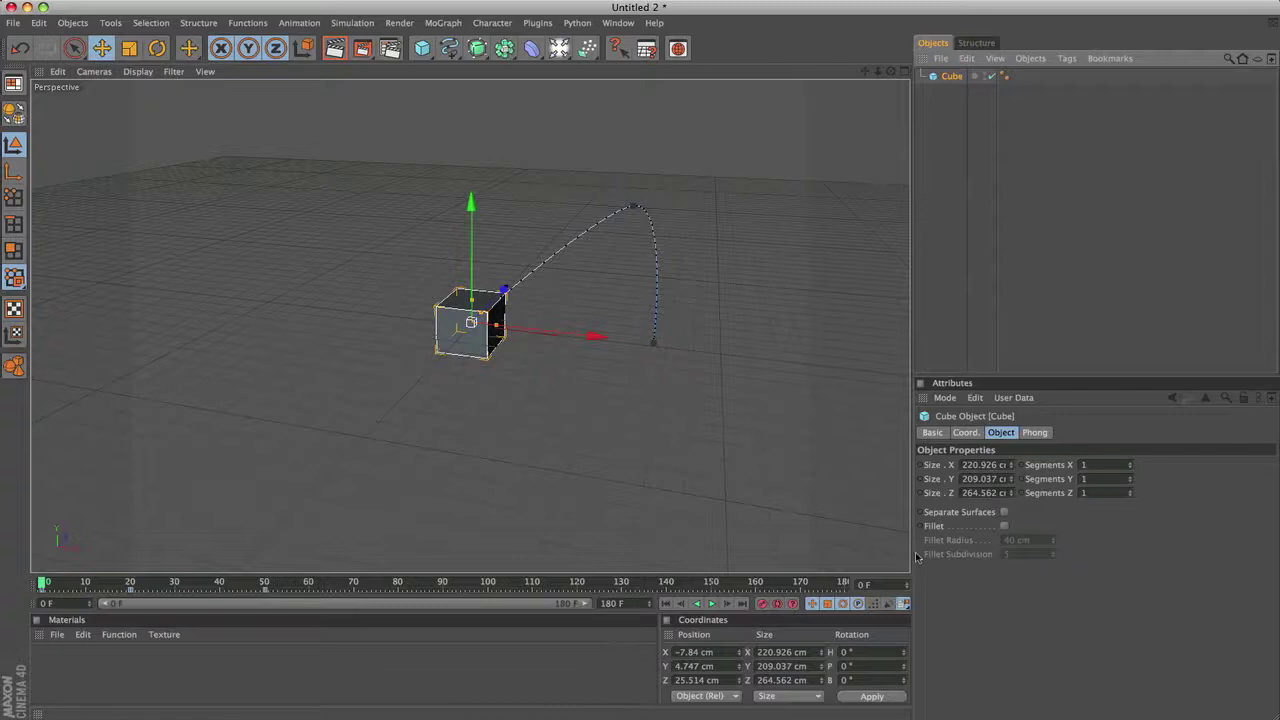
right_click(936, 527)
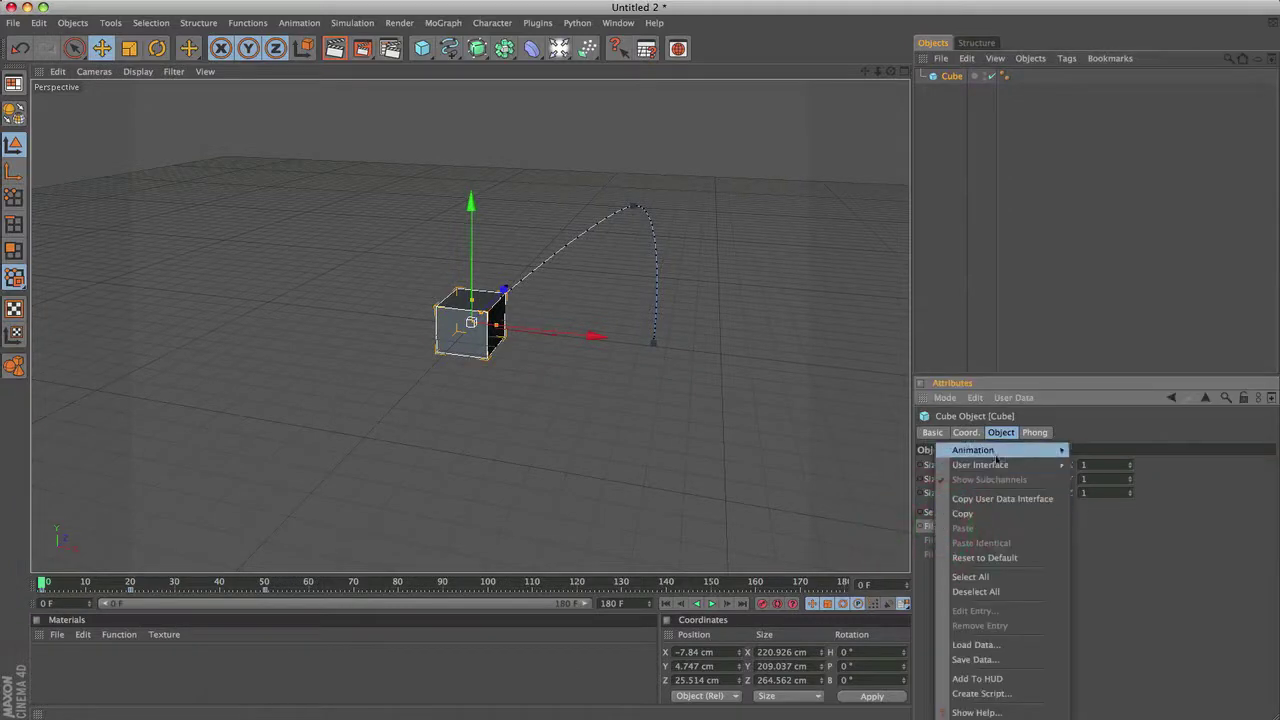
mouse_move(990, 449)
click(1095, 450)
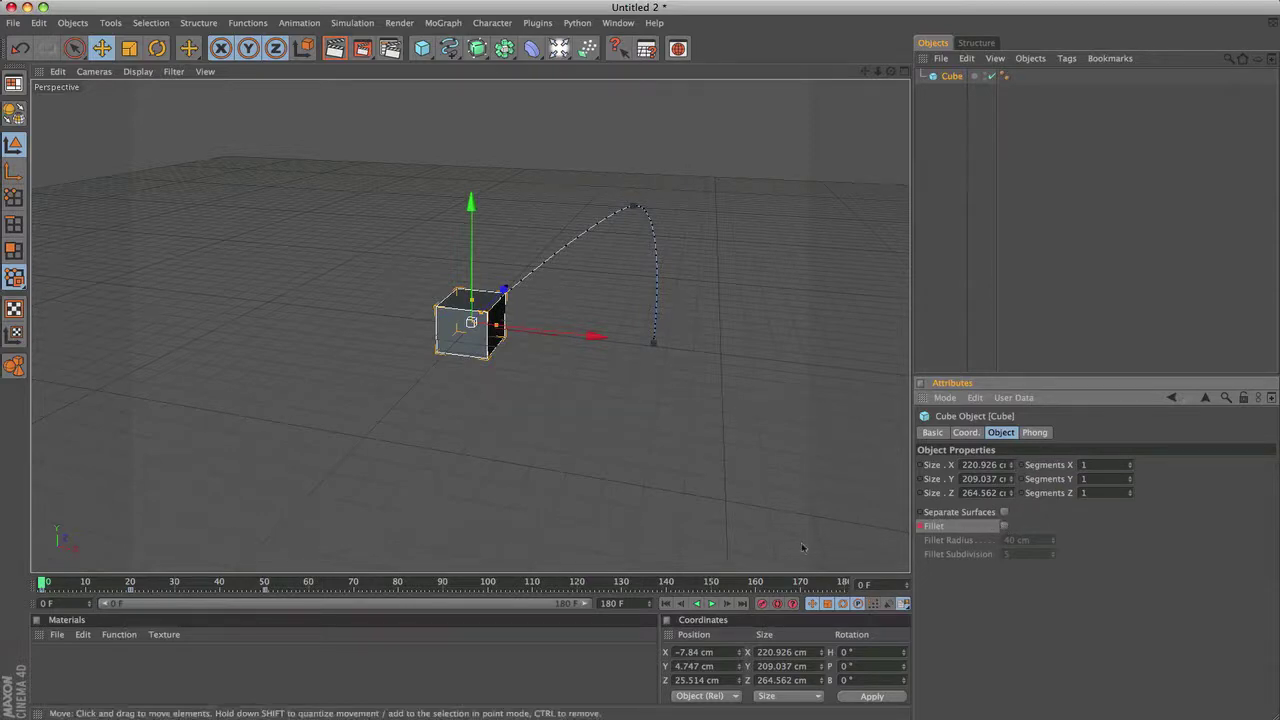
Enable the cube's Fillet at frame 50 and add a keyframe for it there
click(264, 583)
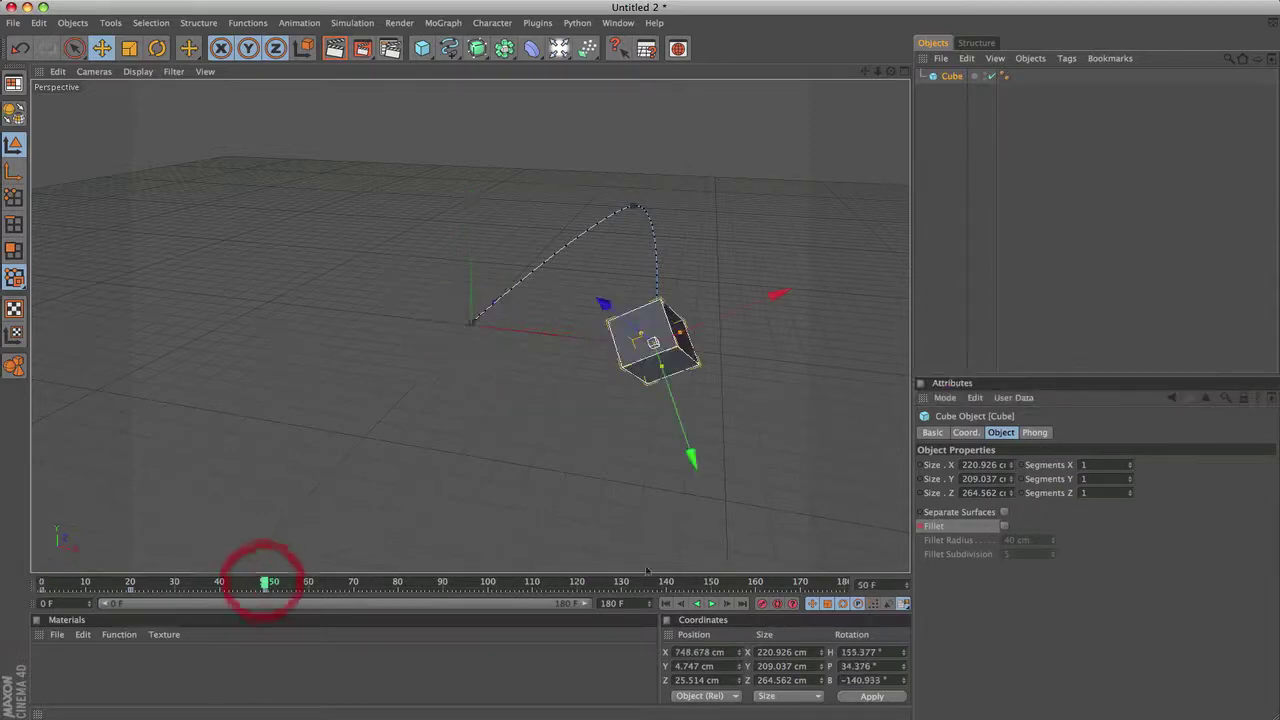
click(1003, 527)
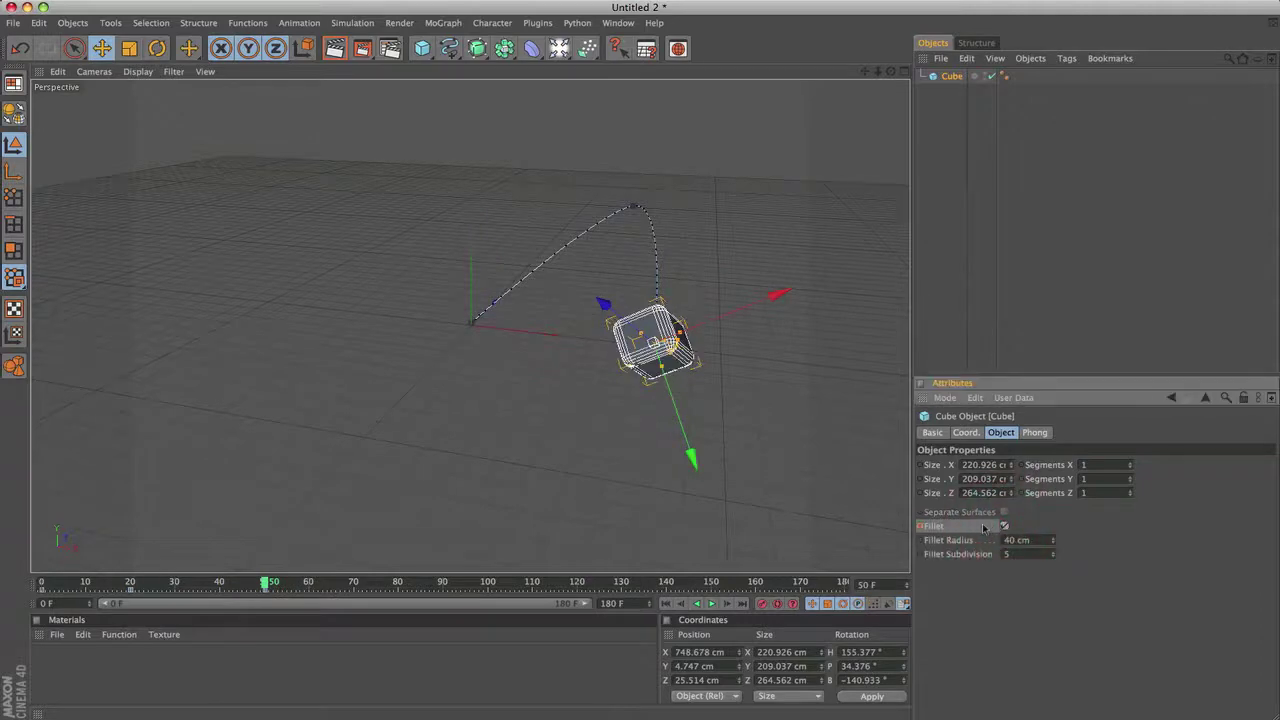
right_click(930, 527)
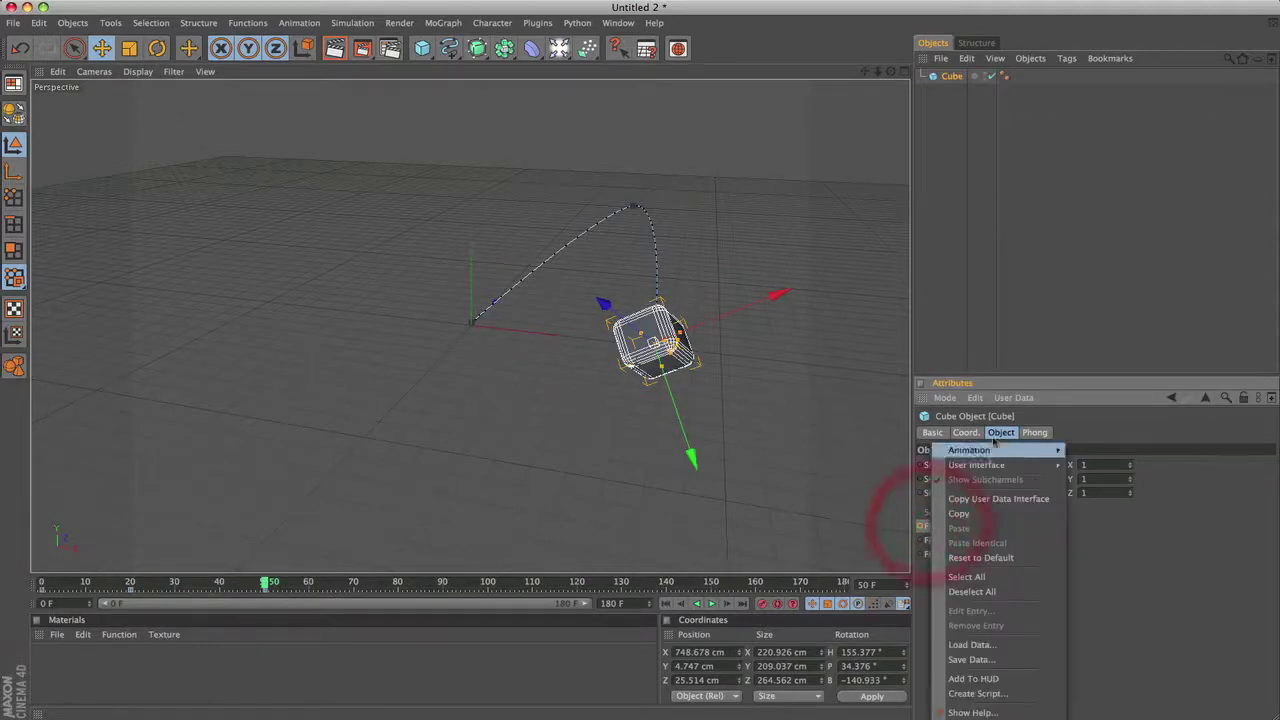
click(1092, 449)
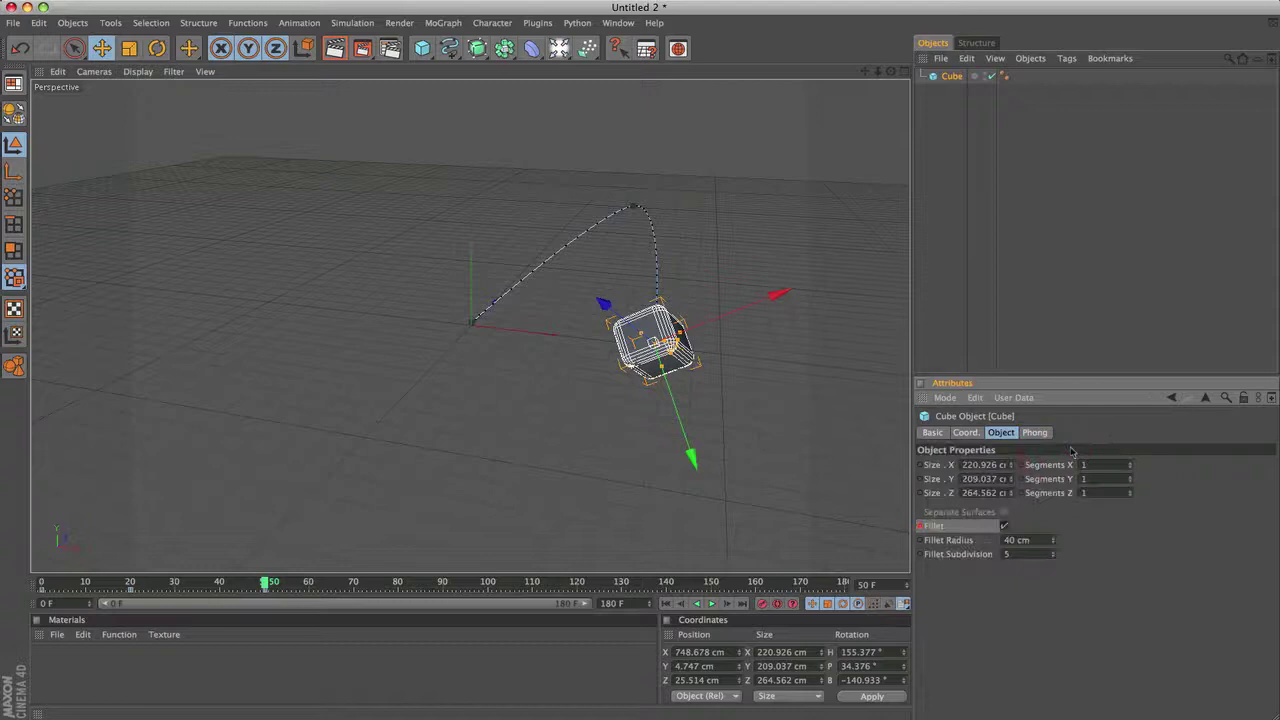
Rewind to frame 0, play the animation to check the Fillet change and stop it
click(669, 604)
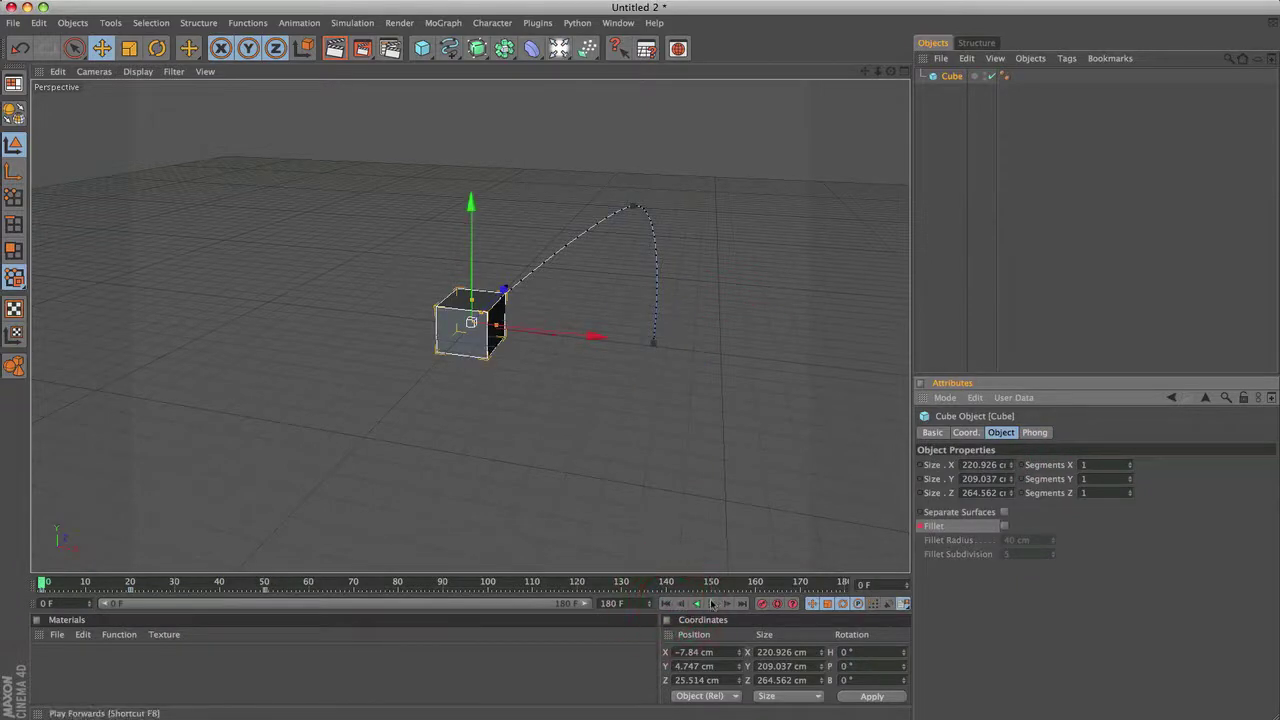
click(711, 604)
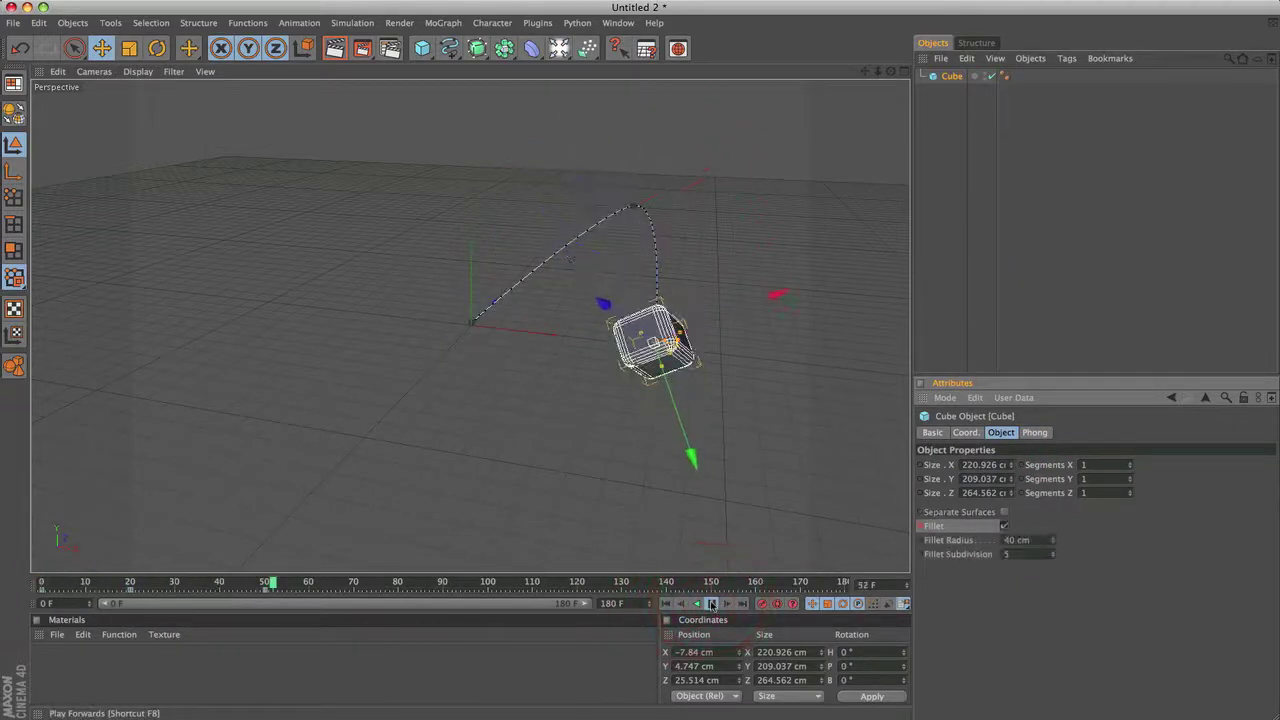
click(711, 604)
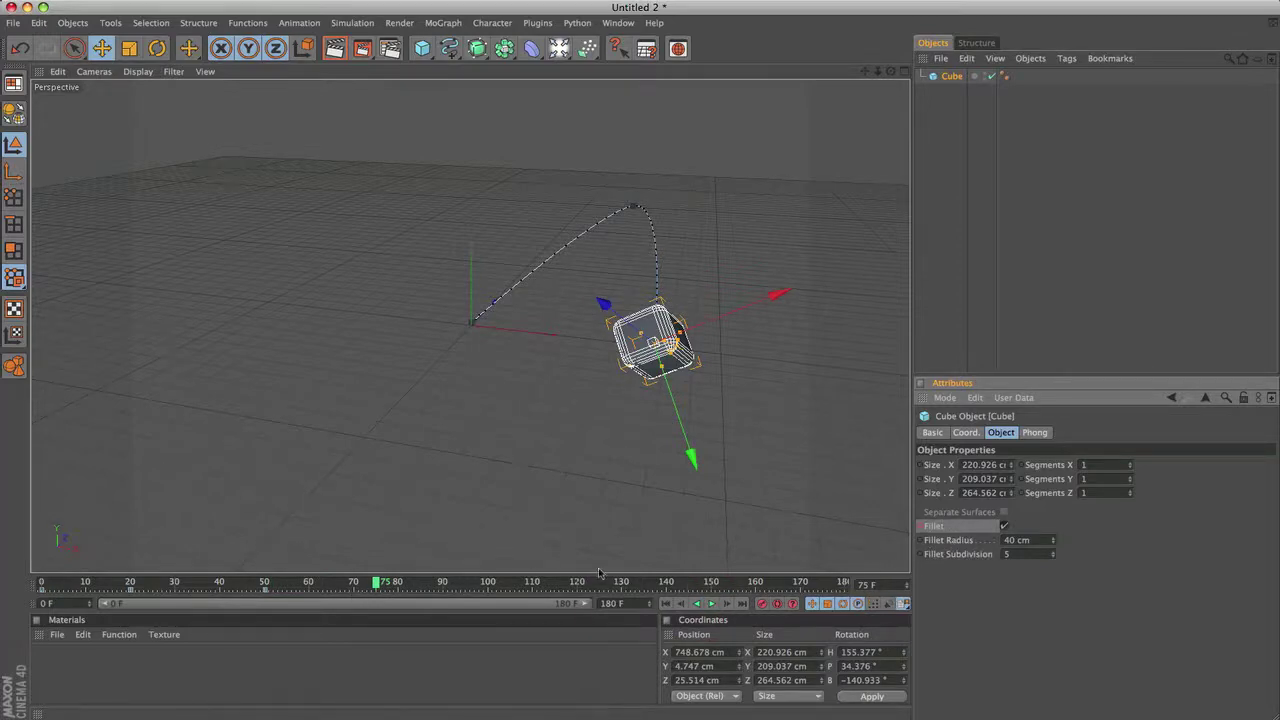
Return to frame 0, enable the cube's Fillet there and update its keyframe
drag(376, 582, 43, 582)
right_click(945, 526)
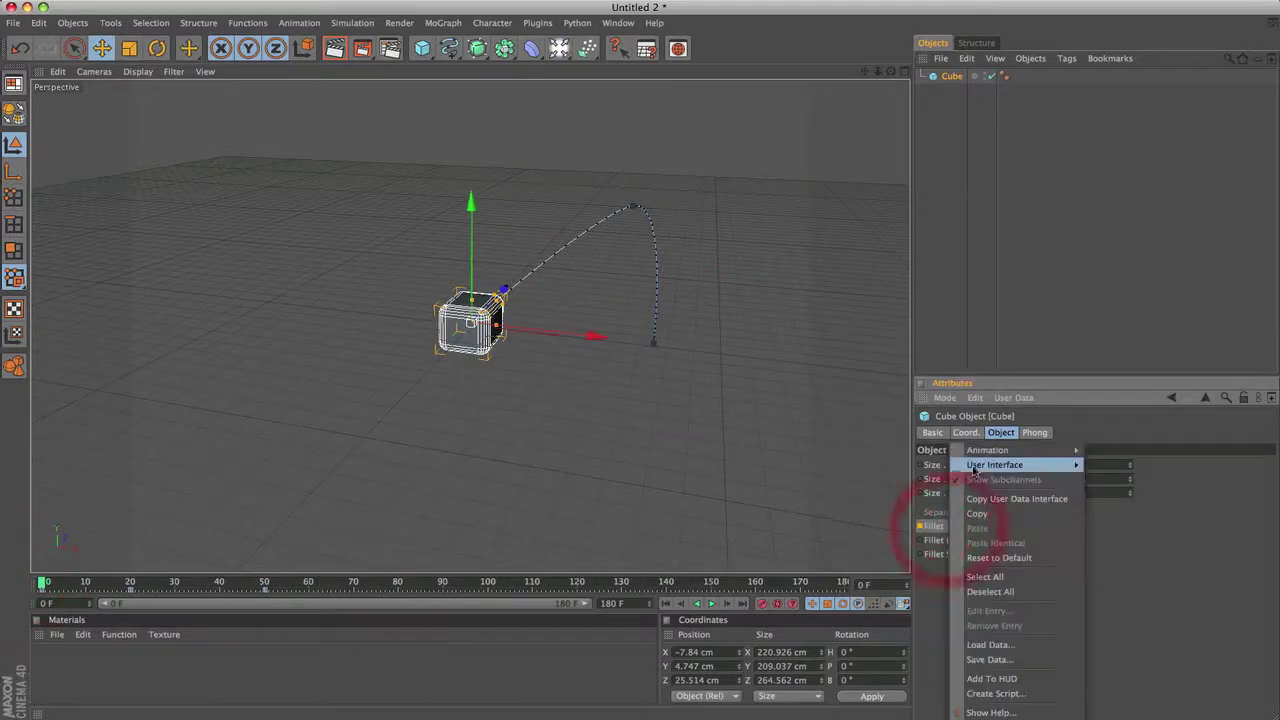
mouse_move(1044, 459)
click(1100, 450)
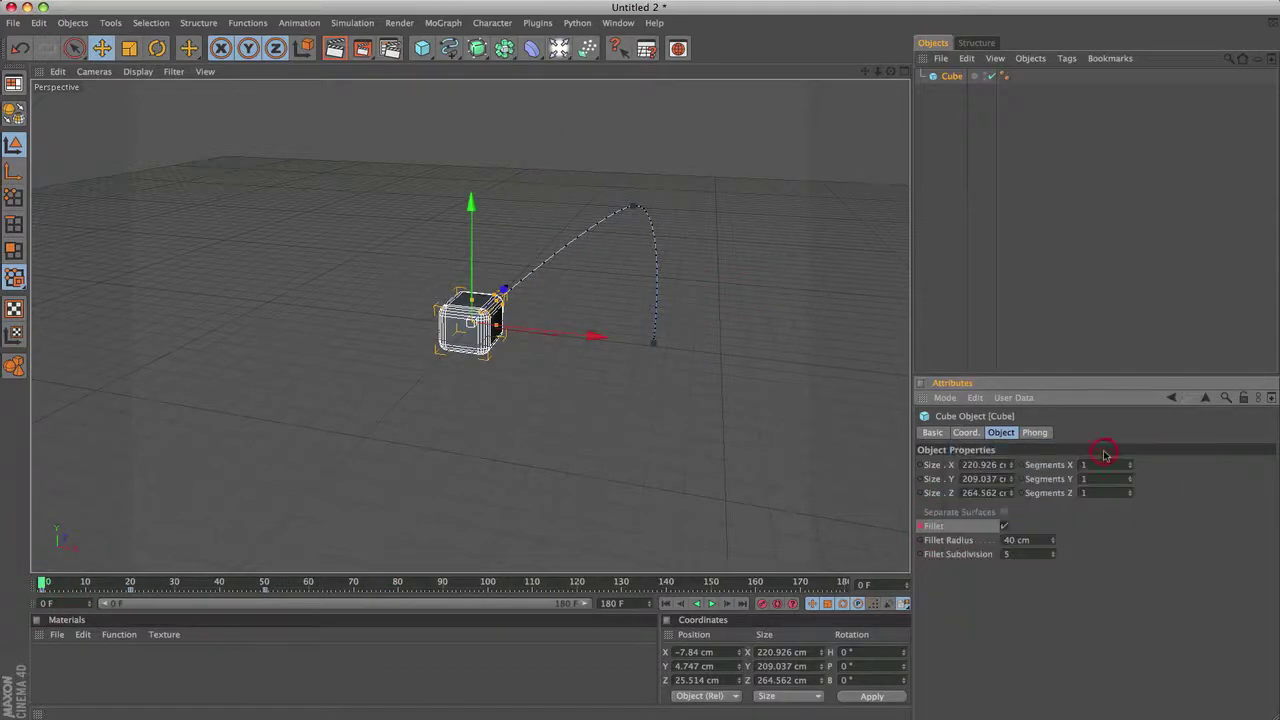
Add a keyframe for the cube's 40 cm Fillet Radius at frame 0
right_click(945, 541)
mouse_move(983, 464)
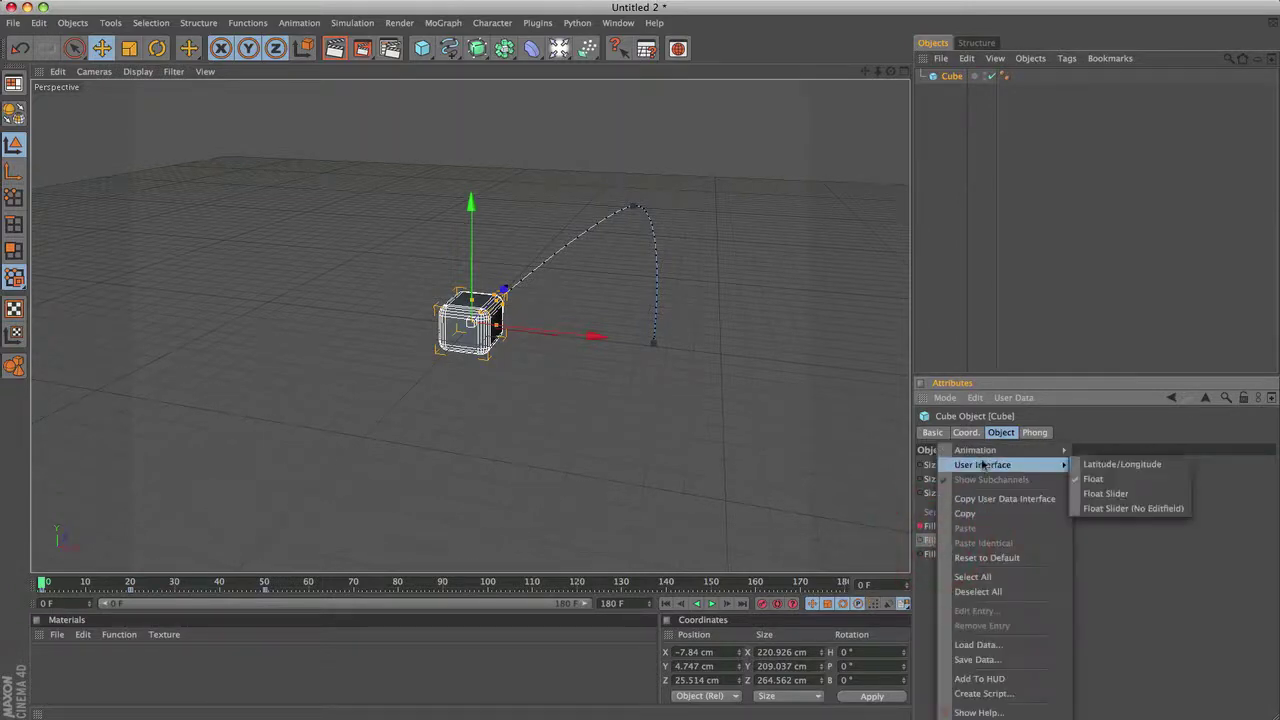
mouse_move(1031, 452)
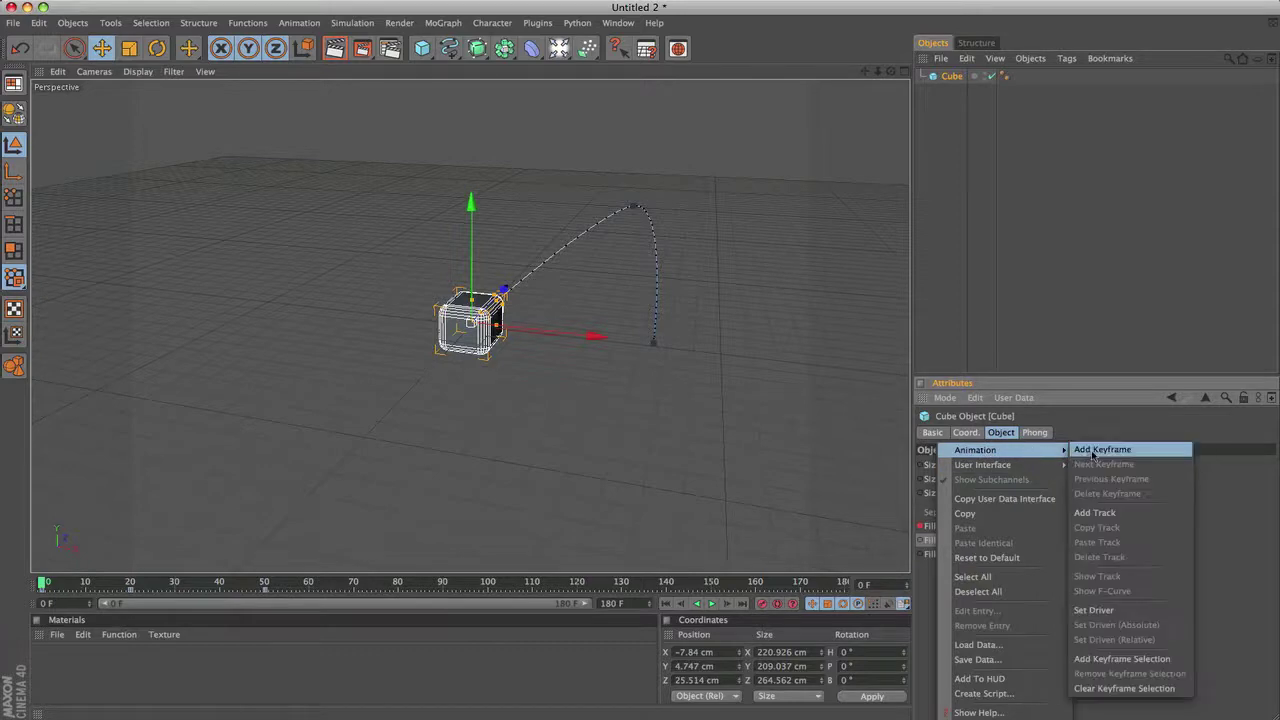
click(1092, 452)
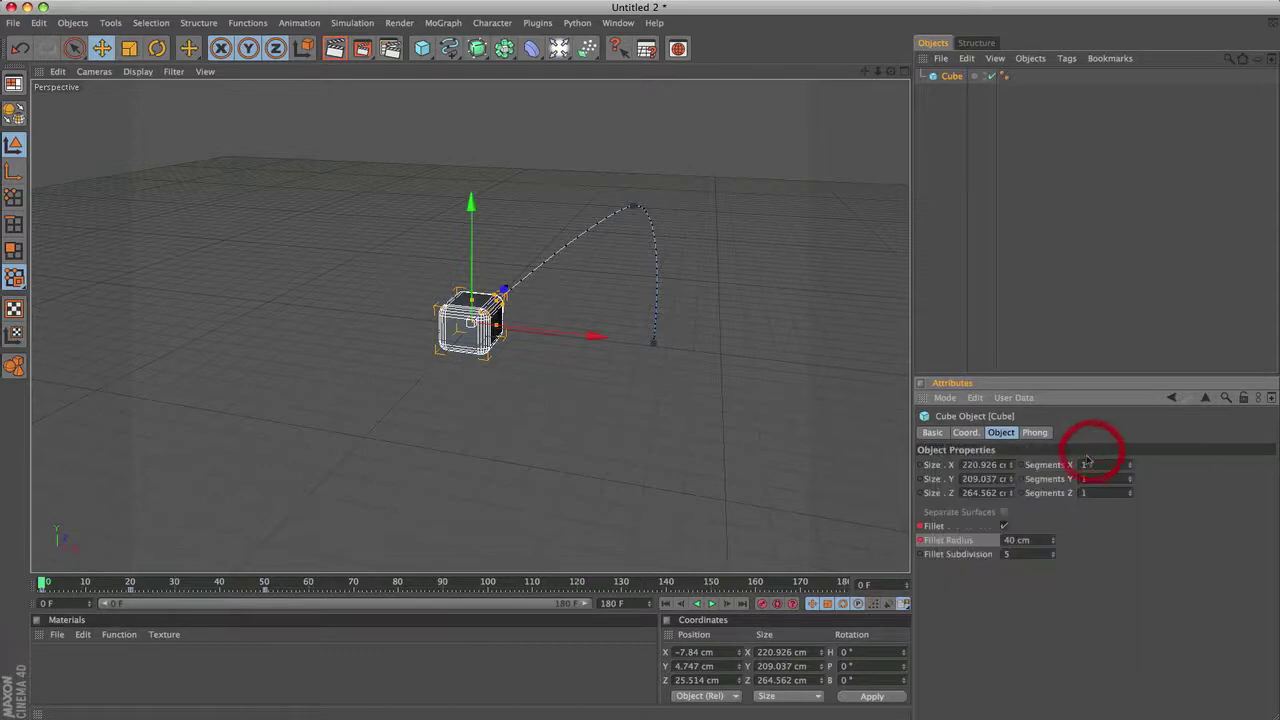
Play to frame 51, set the Fillet Radius to 15 cm and add a keyframe for it
click(712, 604)
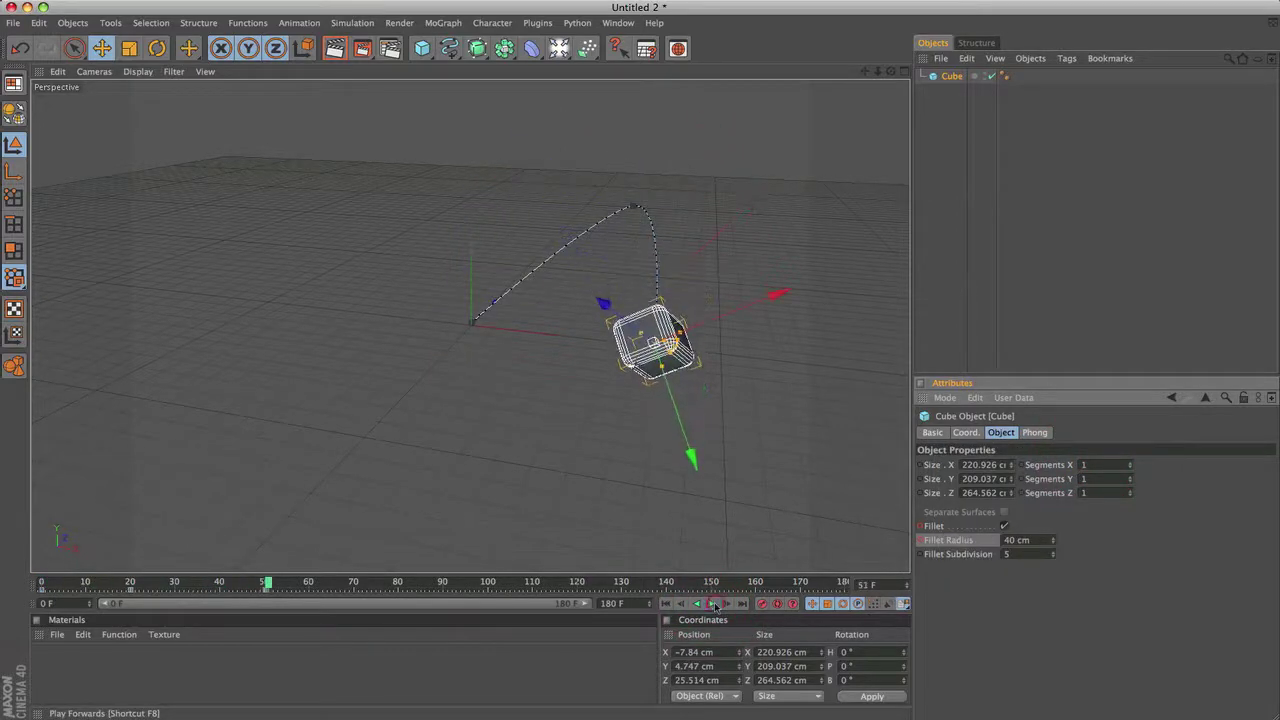
click(714, 605)
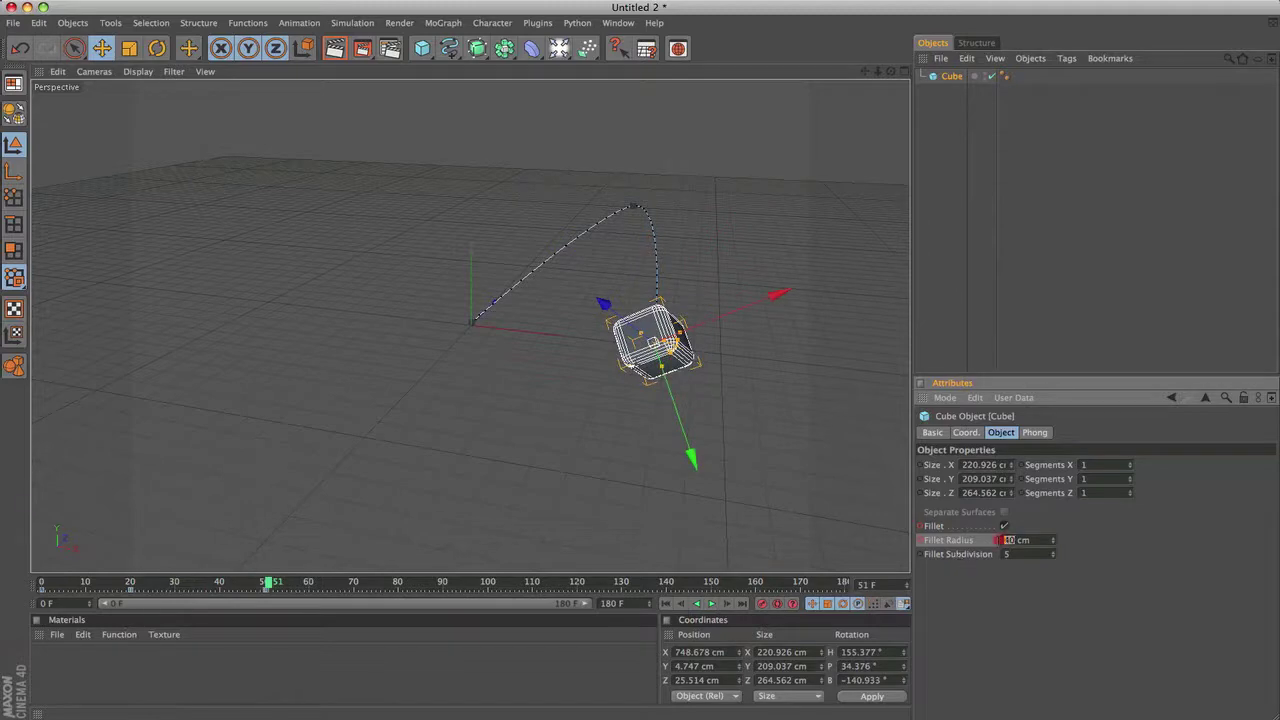
double_click(1008, 540)
right_click(945, 545)
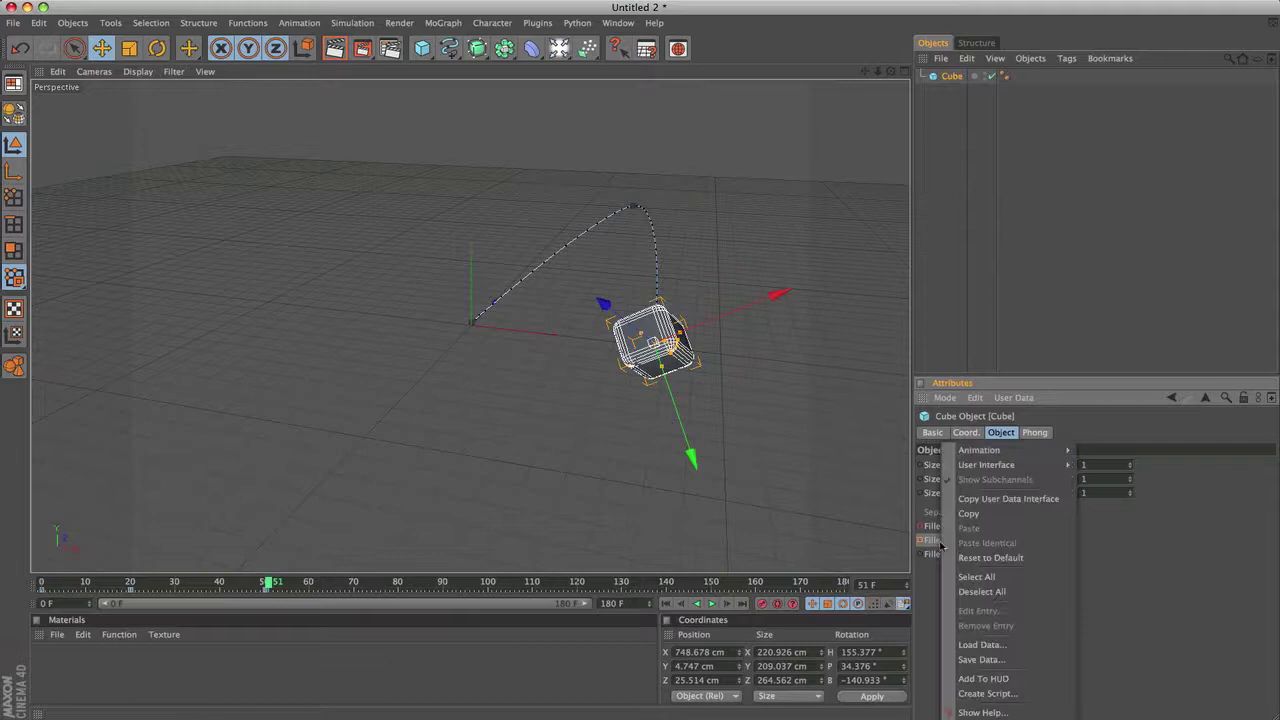
mouse_move(969, 467)
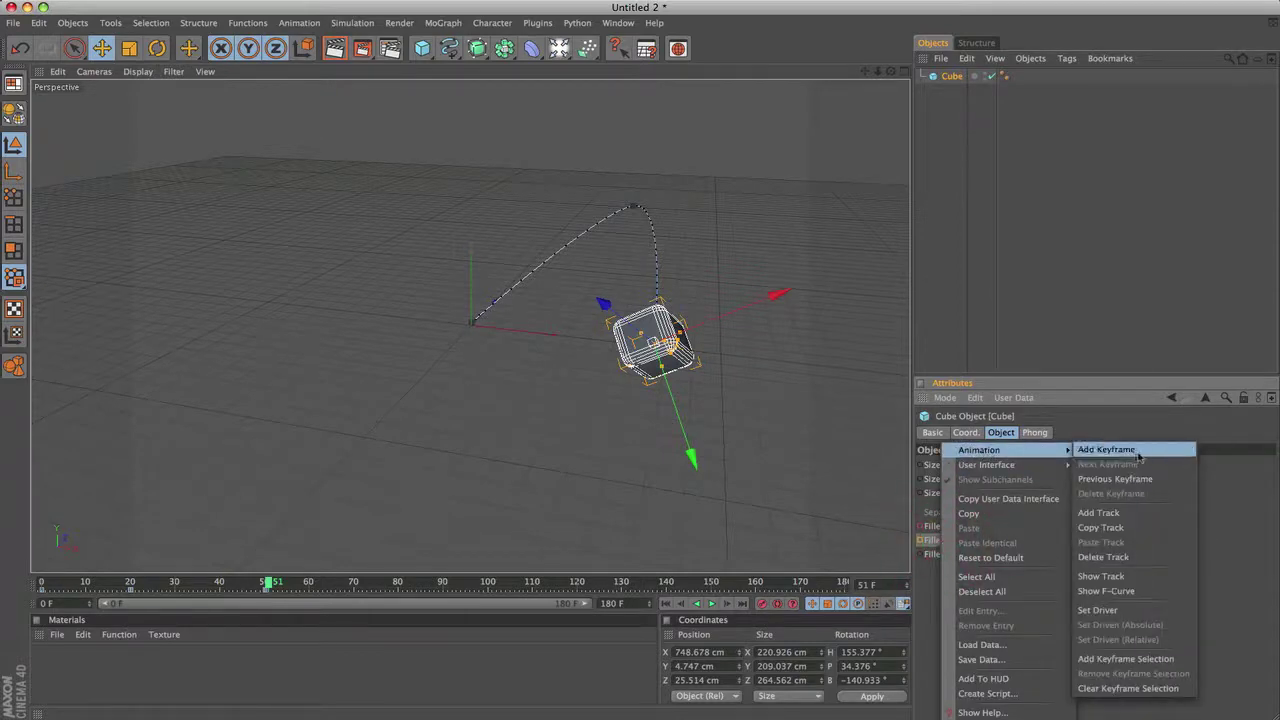
click(1135, 451)
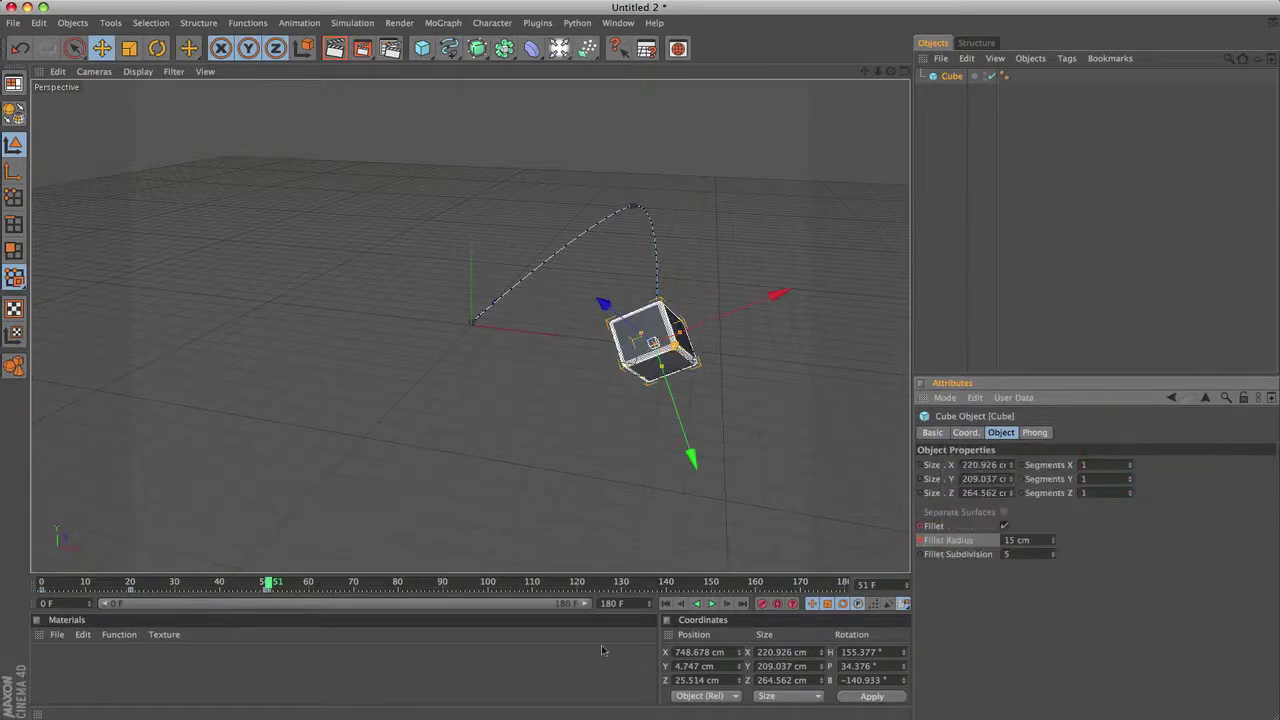
Rewind to frame 0, play the Fillet Radius animation in a closer view and stop at frame 60
click(666, 603)
scroll(558, 433, up, 5)
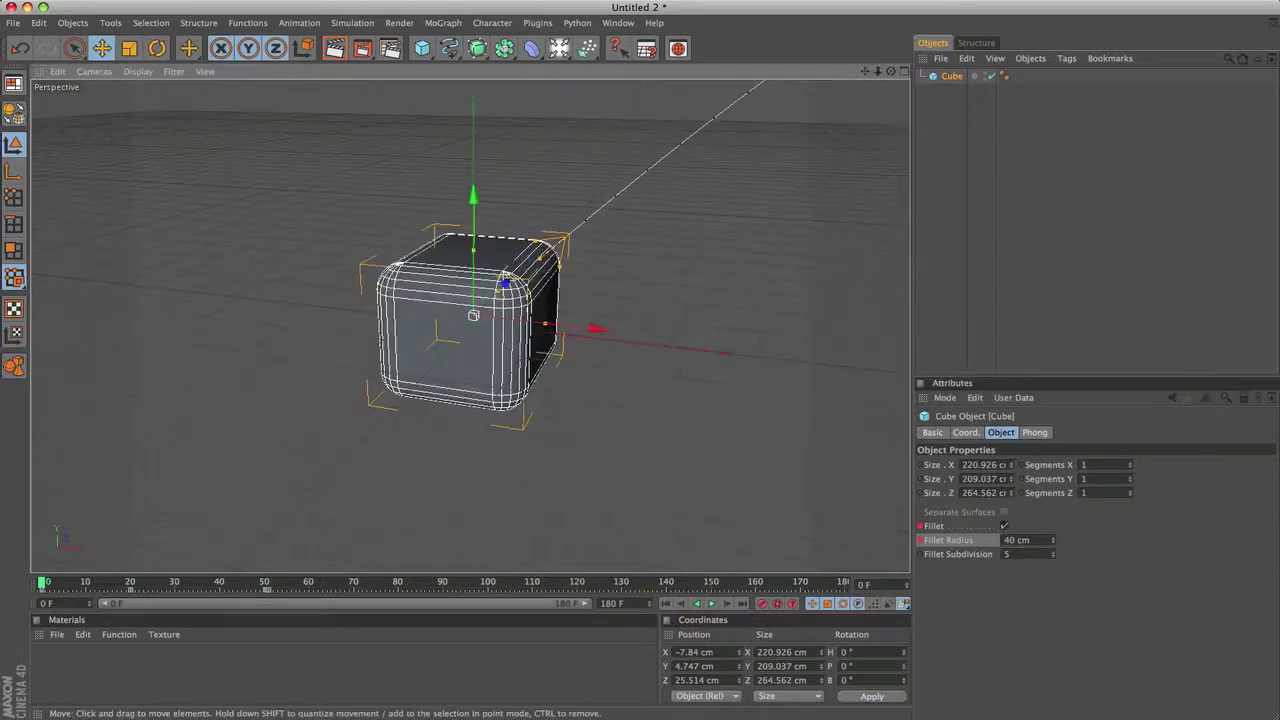
scroll(690, 447, down, 2)
drag(865, 71, 752, 548)
click(711, 603)
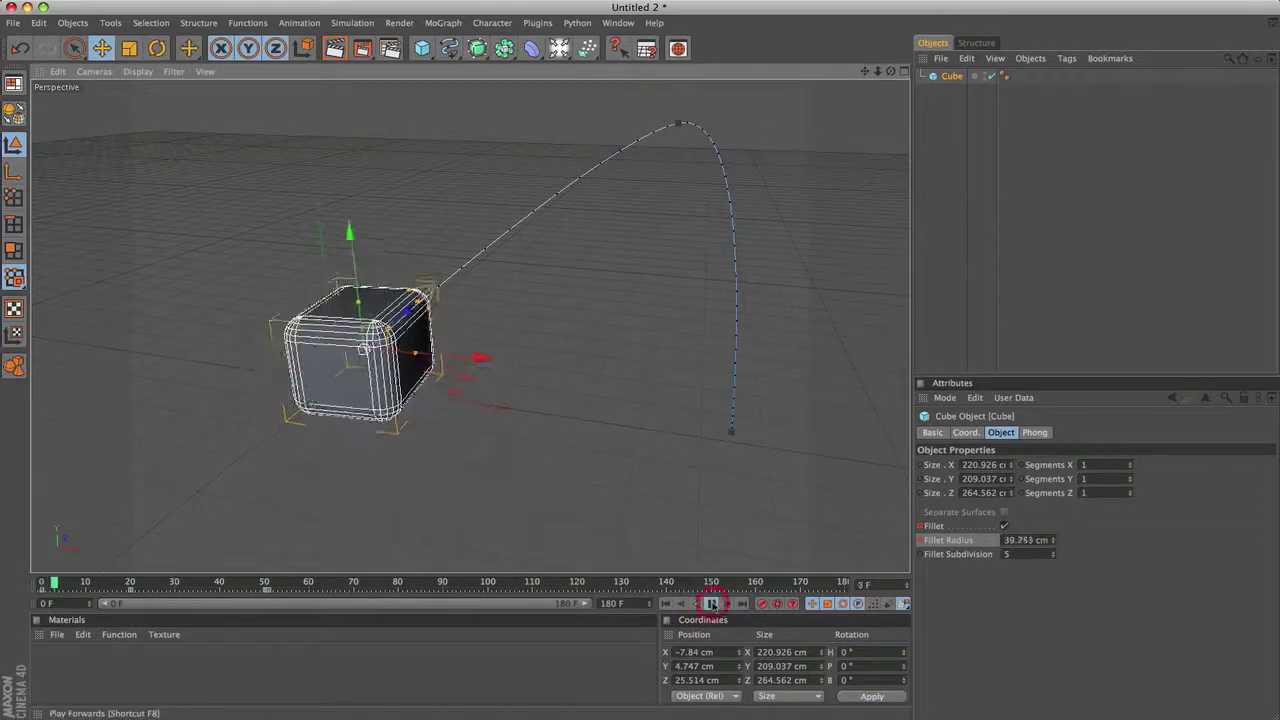
click(711, 603)
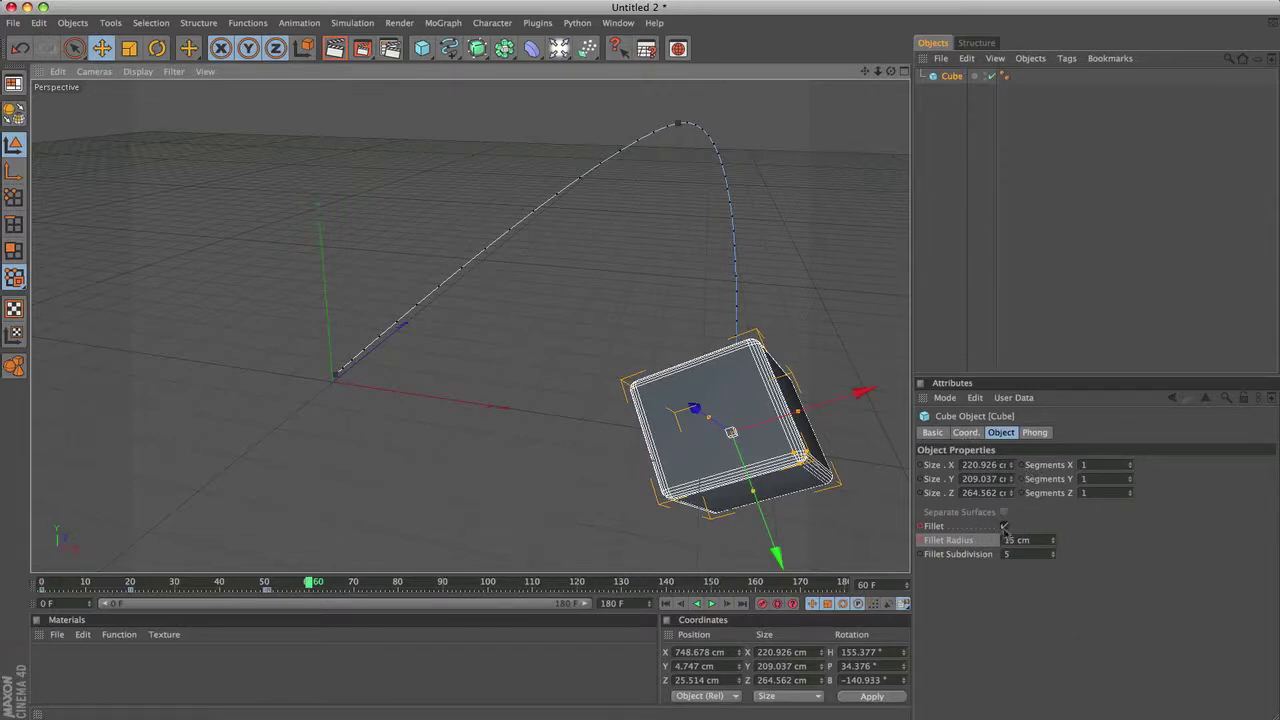
Add another keyframe for the cube's 15 cm Fillet Radius at frame 60
right_click(948, 545)
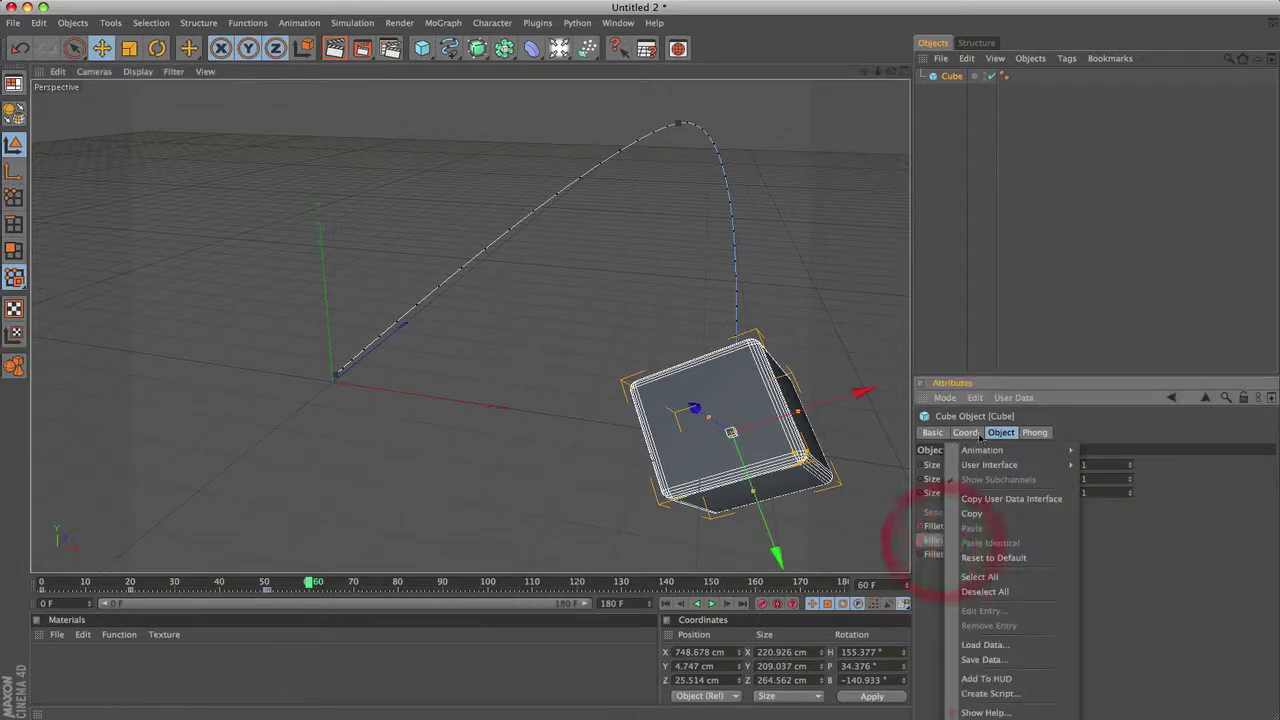
mouse_move(985, 450)
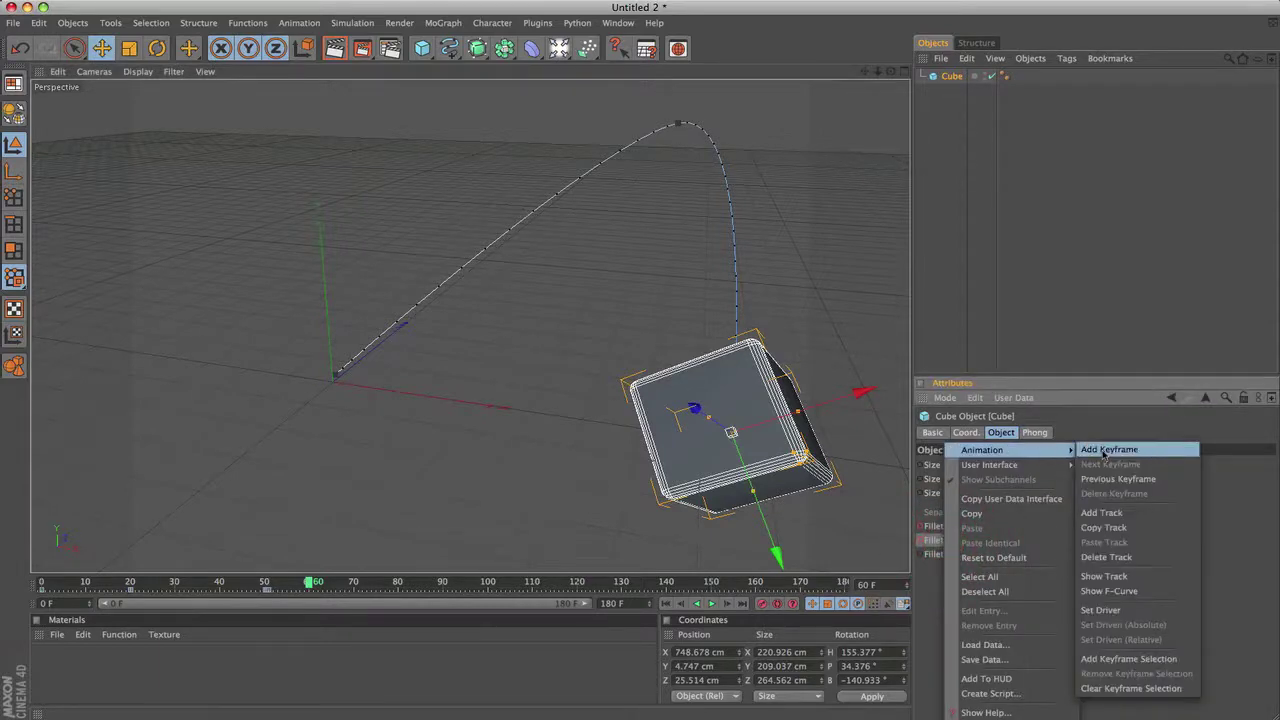
click(1108, 450)
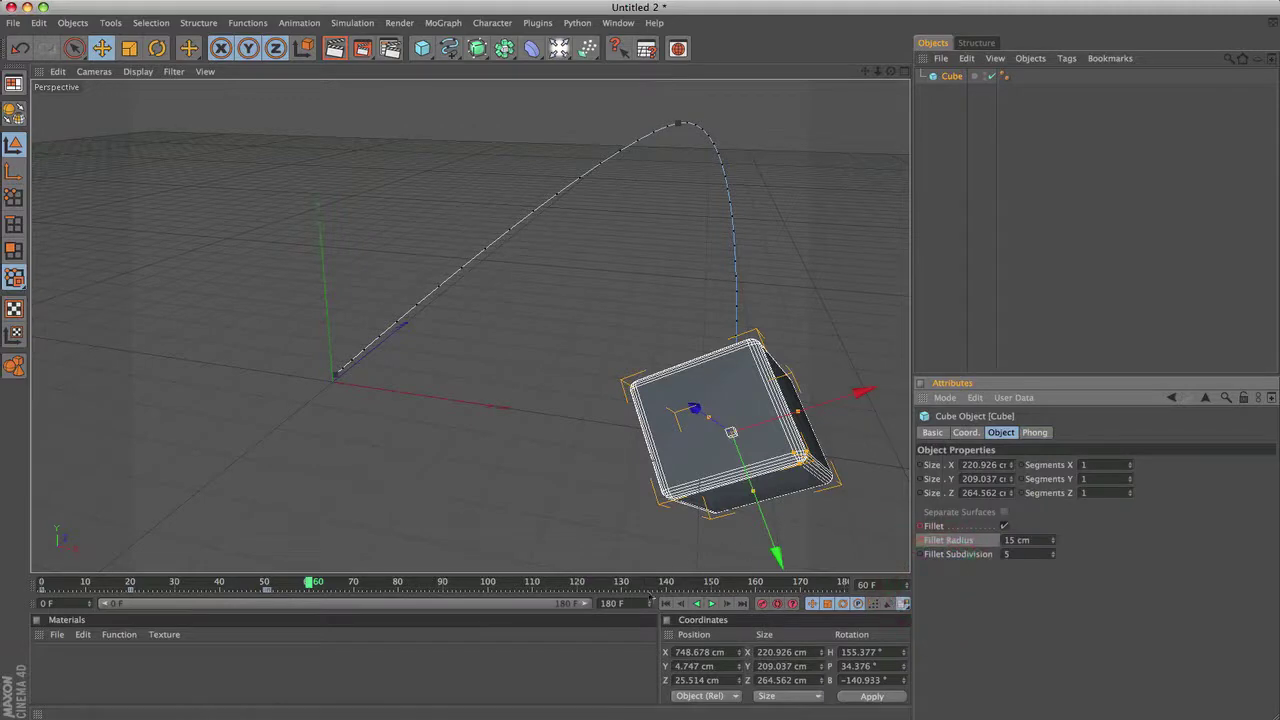
Return to frame 0 and start a Full Render animation preview with a manual range from frame 0 to 50
click(665, 604)
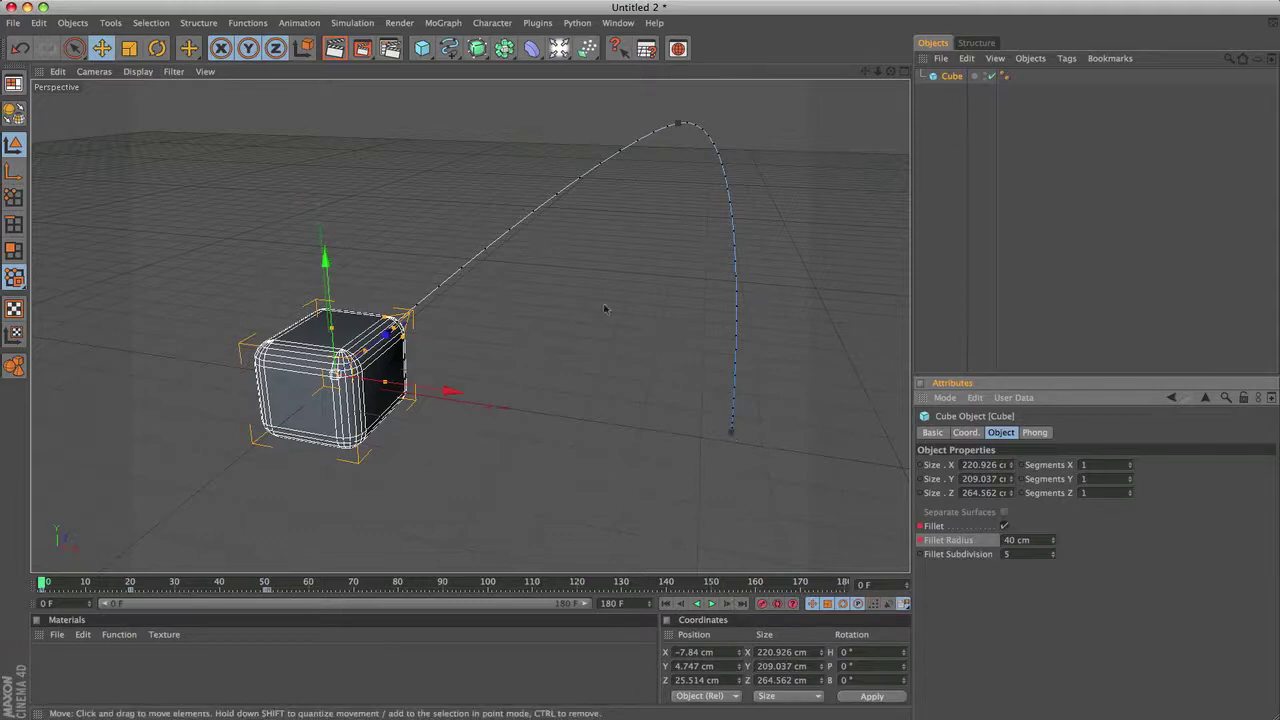
drag(362, 48, 432, 205)
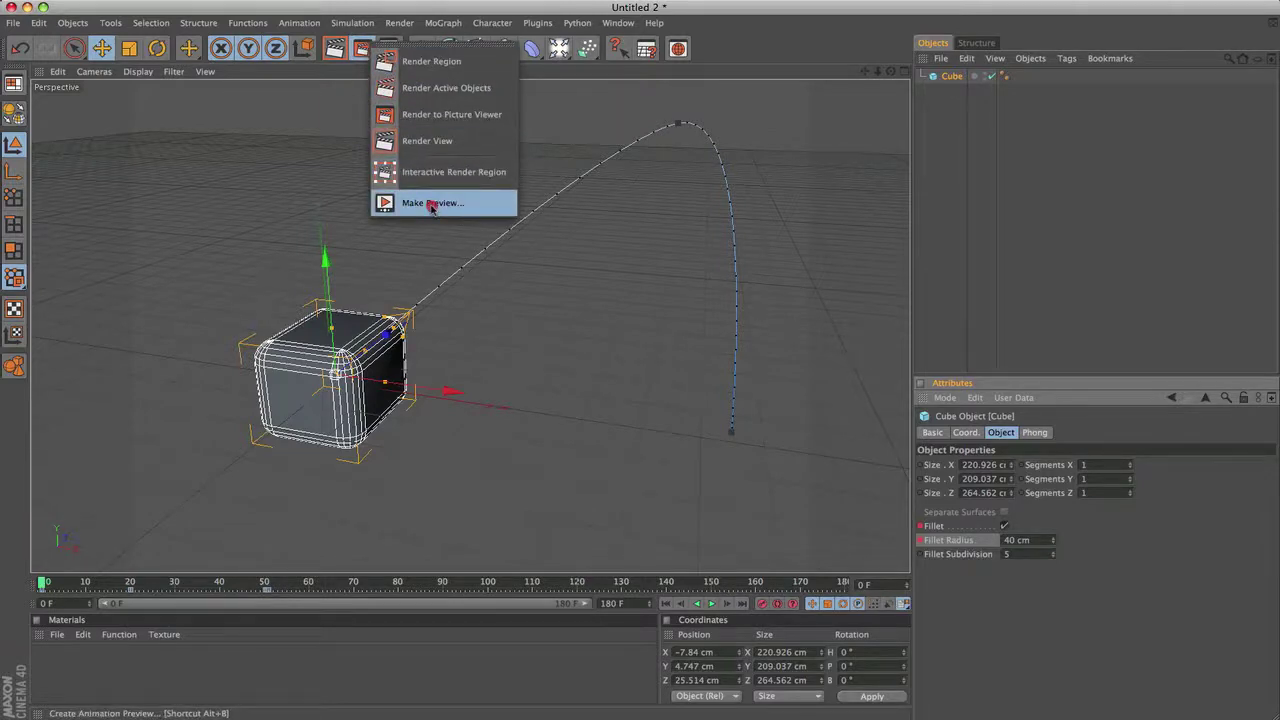
drag(432, 206, 432, 206)
drag(430, 110, 616, 150)
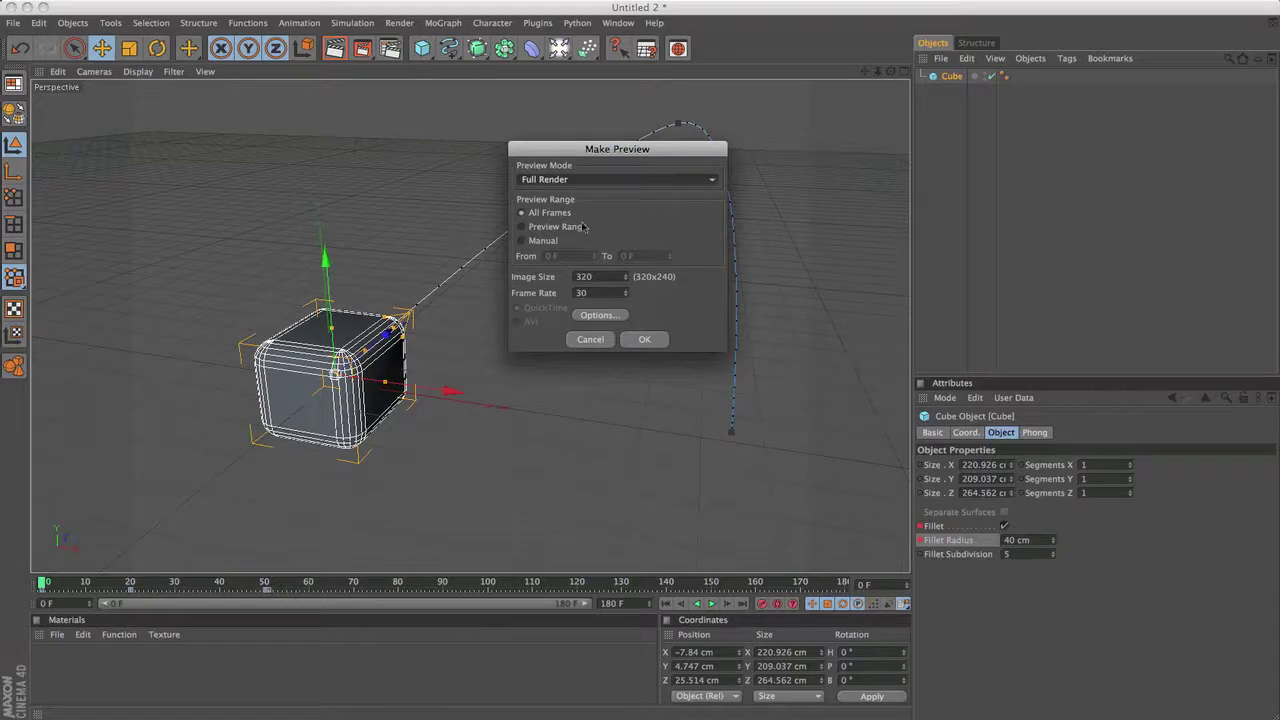
click(521, 241)
click(624, 257)
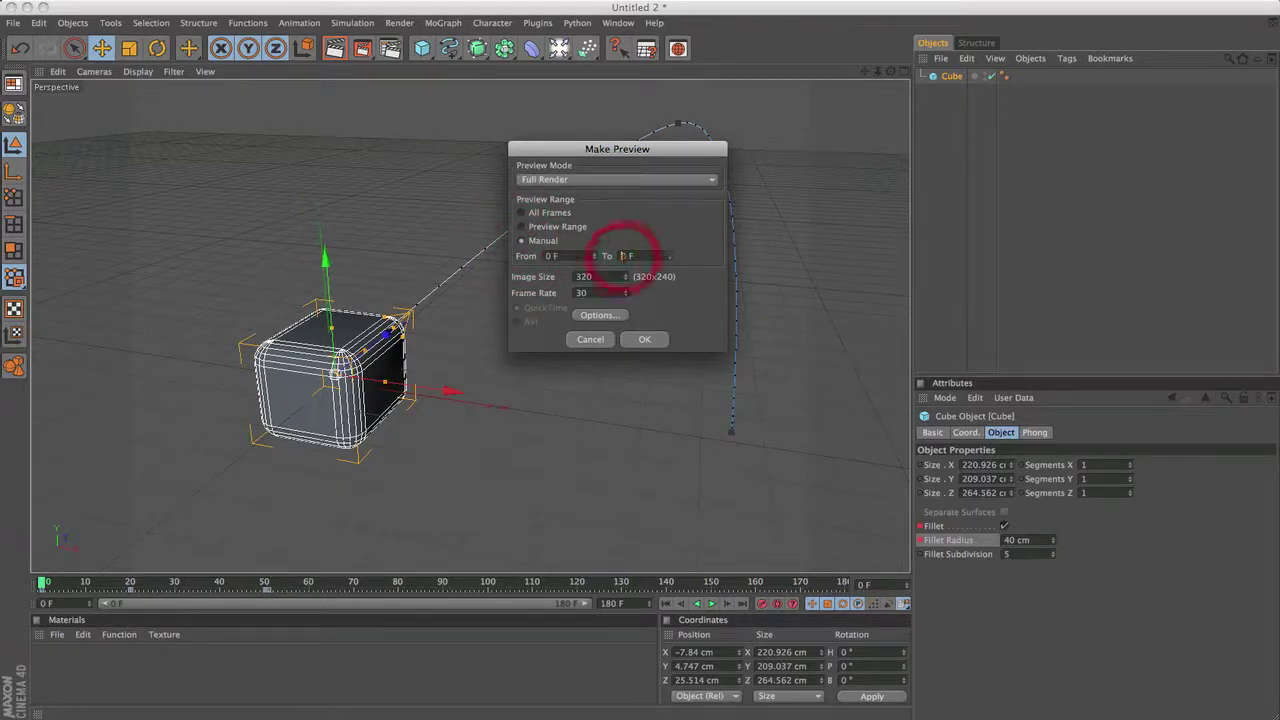
text(50)
click(685, 263)
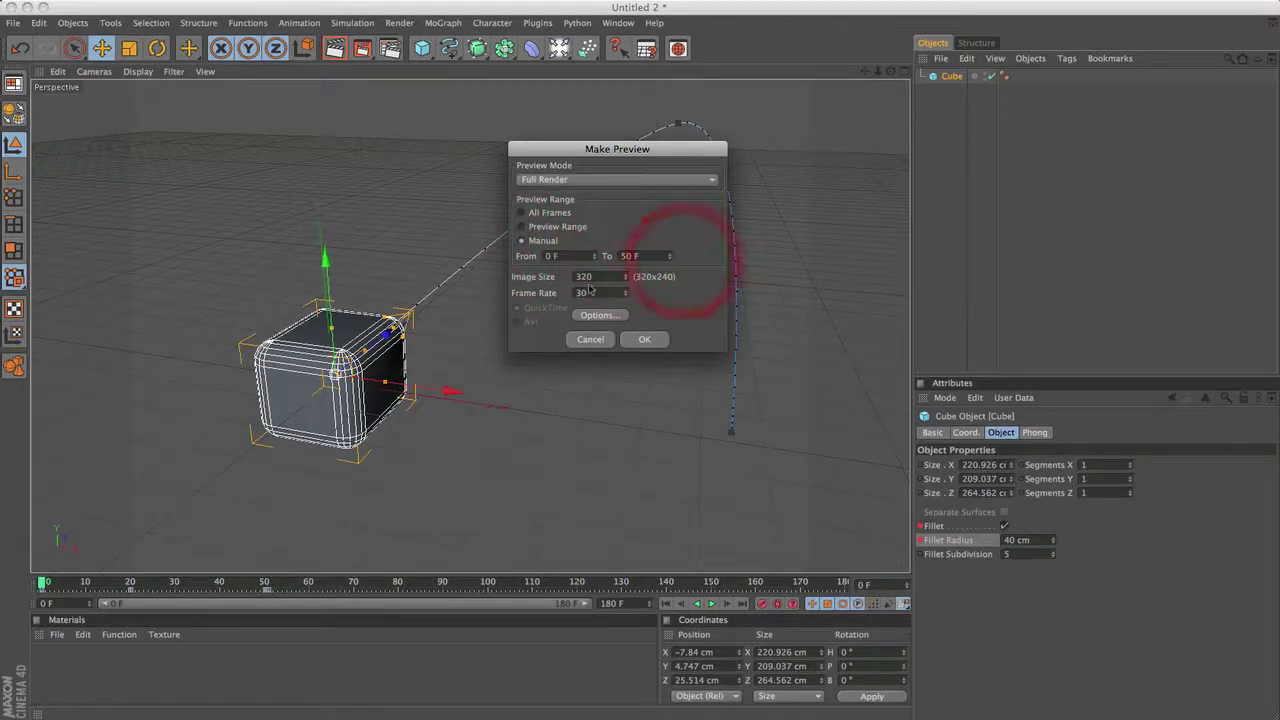
Set the preview's image size to 640, accept the Animation compression settings at 30 frames per second and best quality, and render it
drag(598, 277, 557, 277)
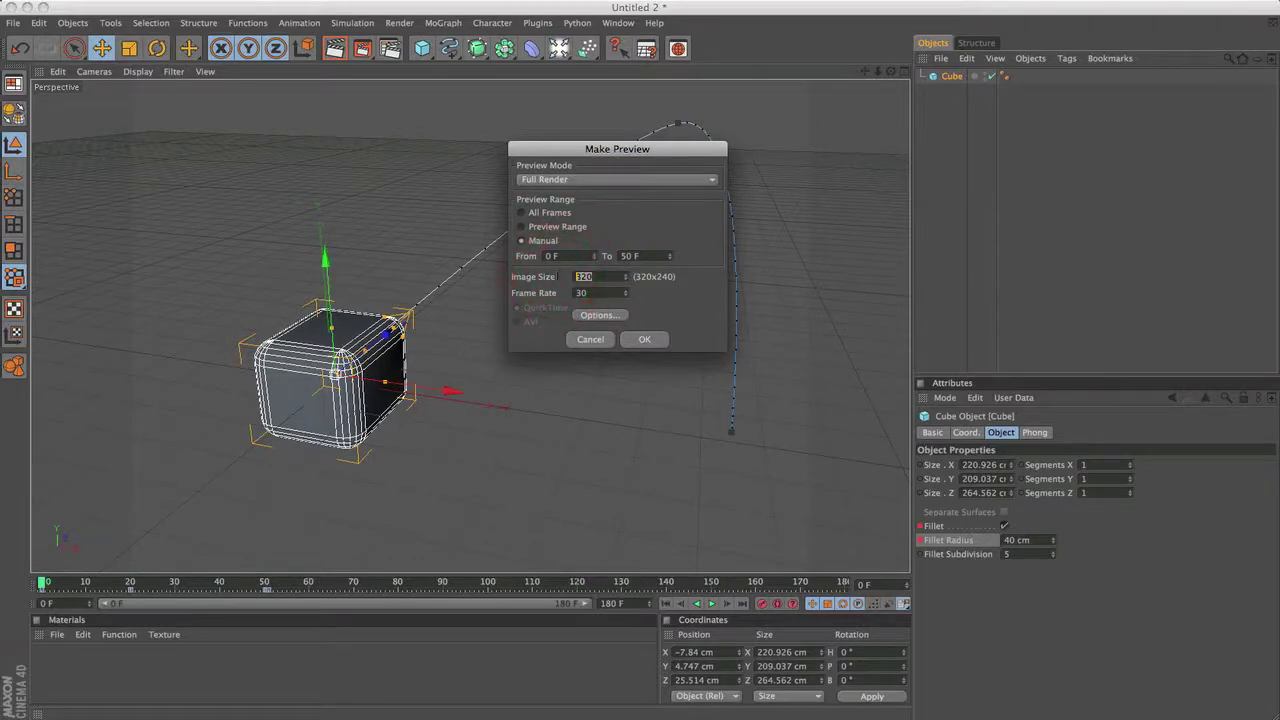
click(666, 288)
click(690, 307)
click(587, 320)
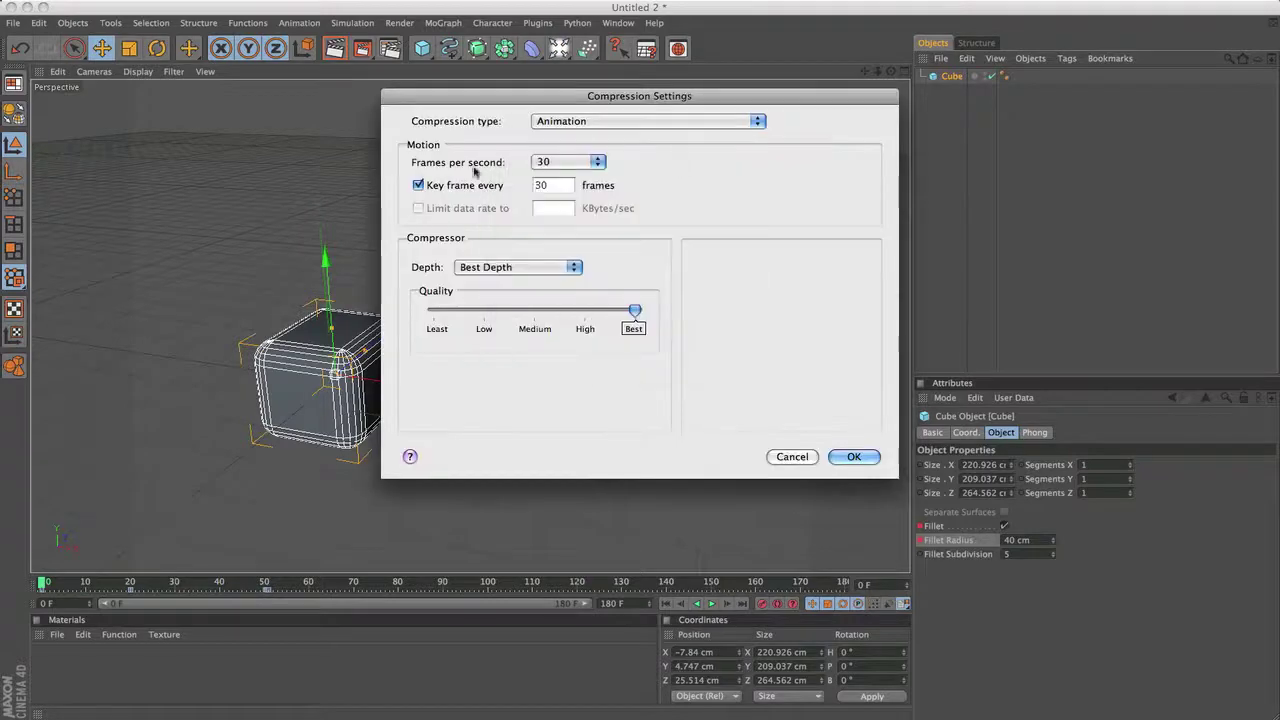
click(851, 458)
click(646, 340)
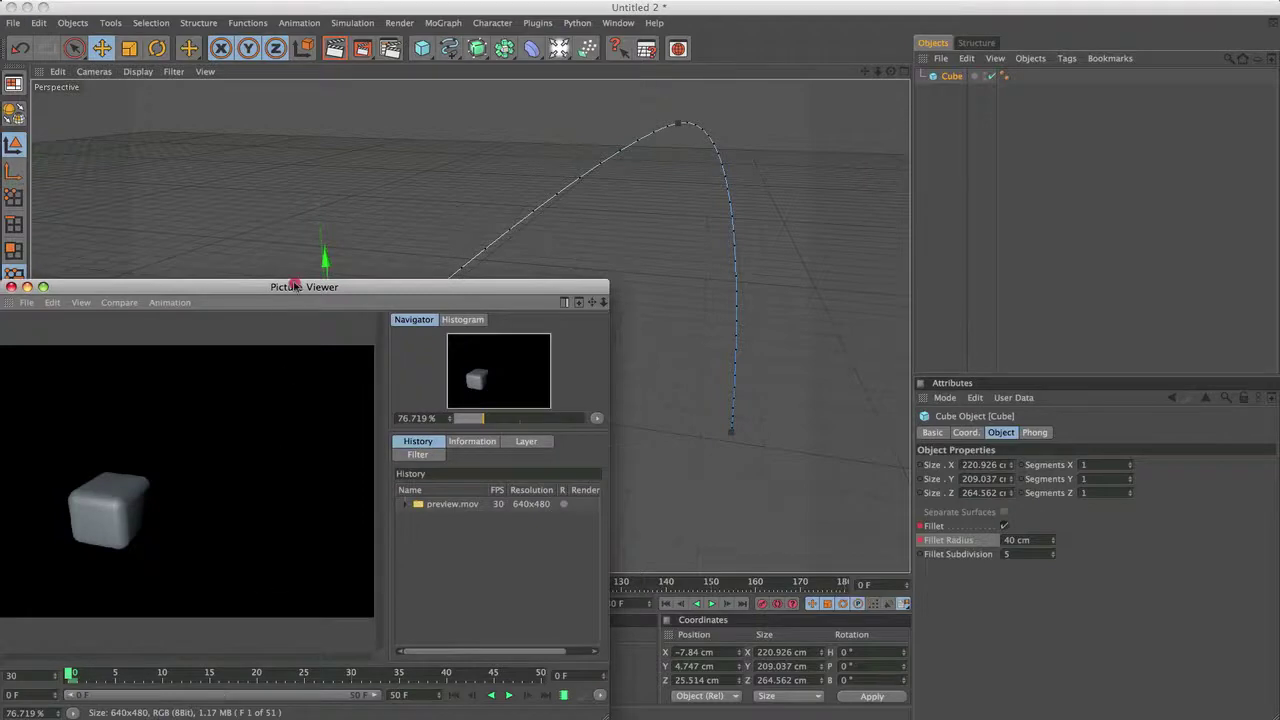
Move the Picture Viewer into full view and play the rendered preview forwards and backwards
drag(296, 282, 443, 103)
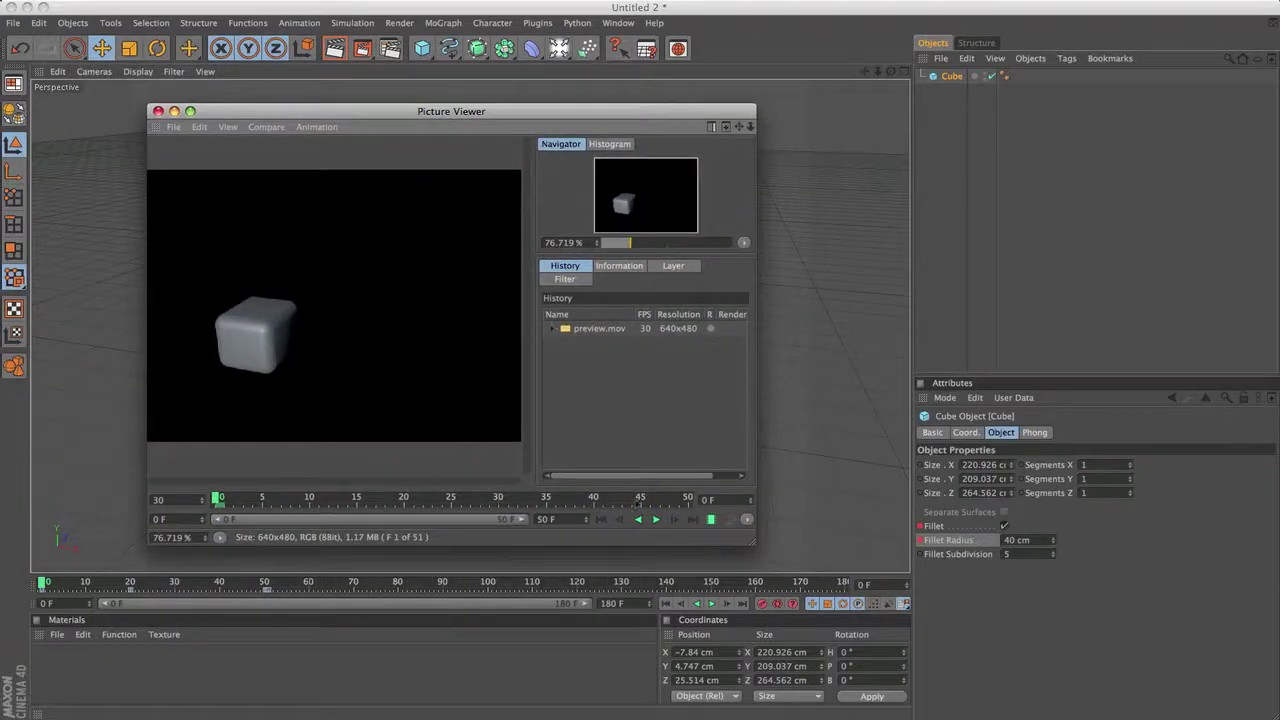
click(656, 519)
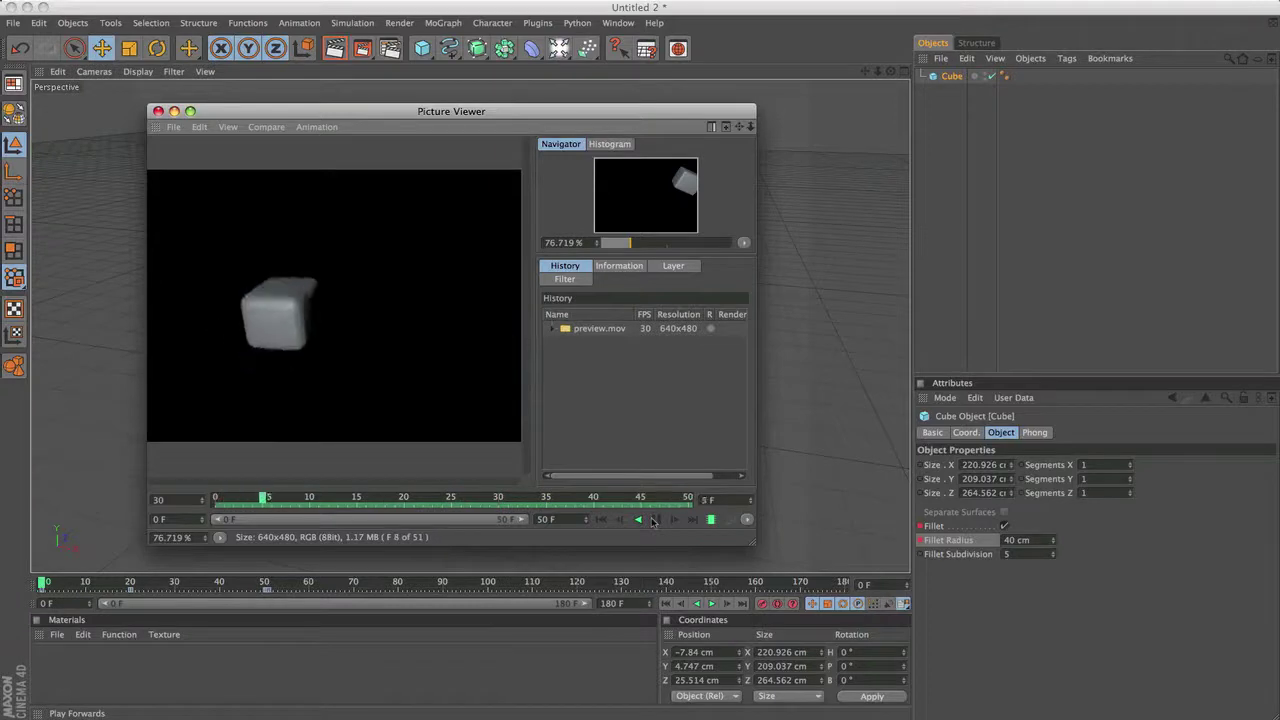
click(652, 521)
click(641, 521)
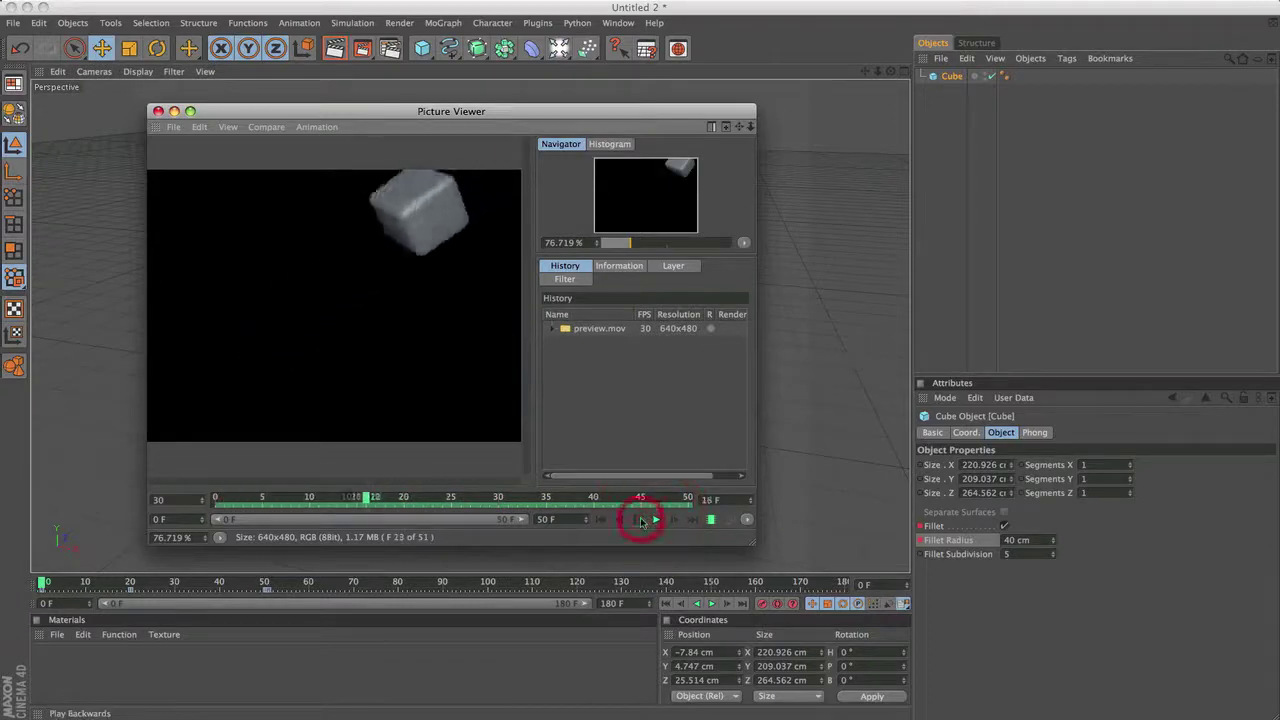
click(641, 521)
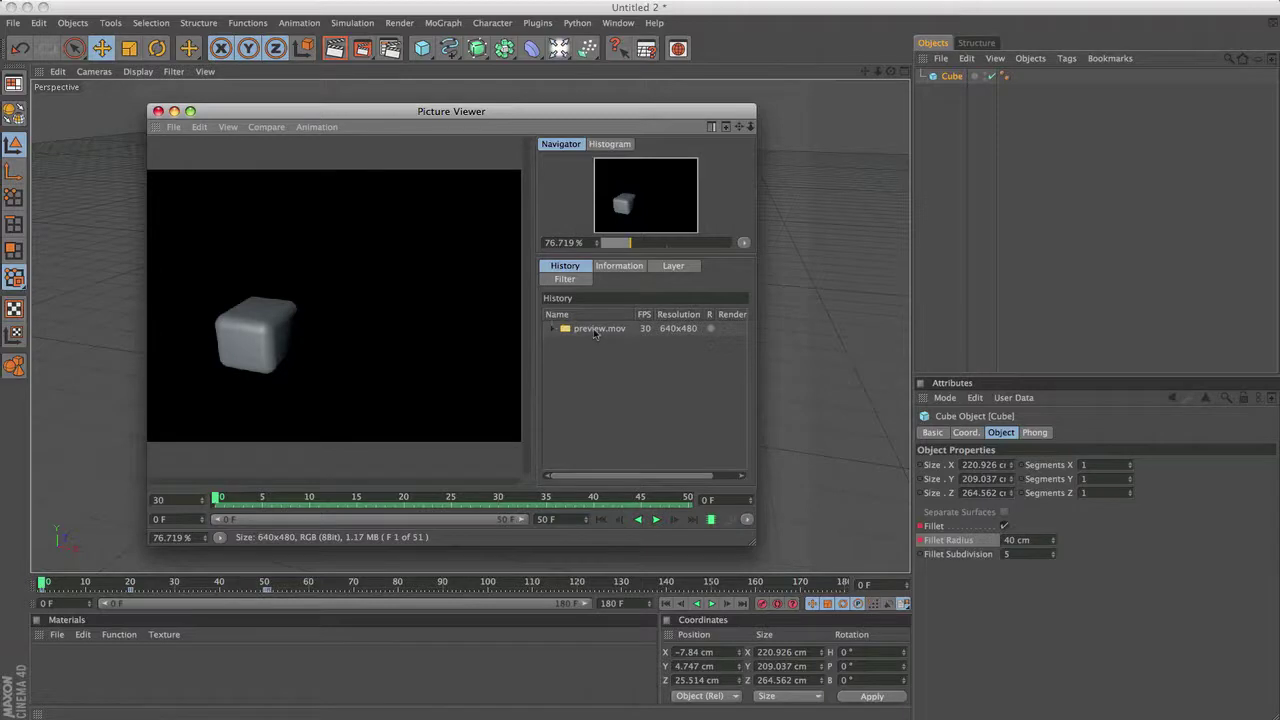
Reveal the rendered preview.mov in Finder and place its folder window clear of the rendered image
right_click(594, 333)
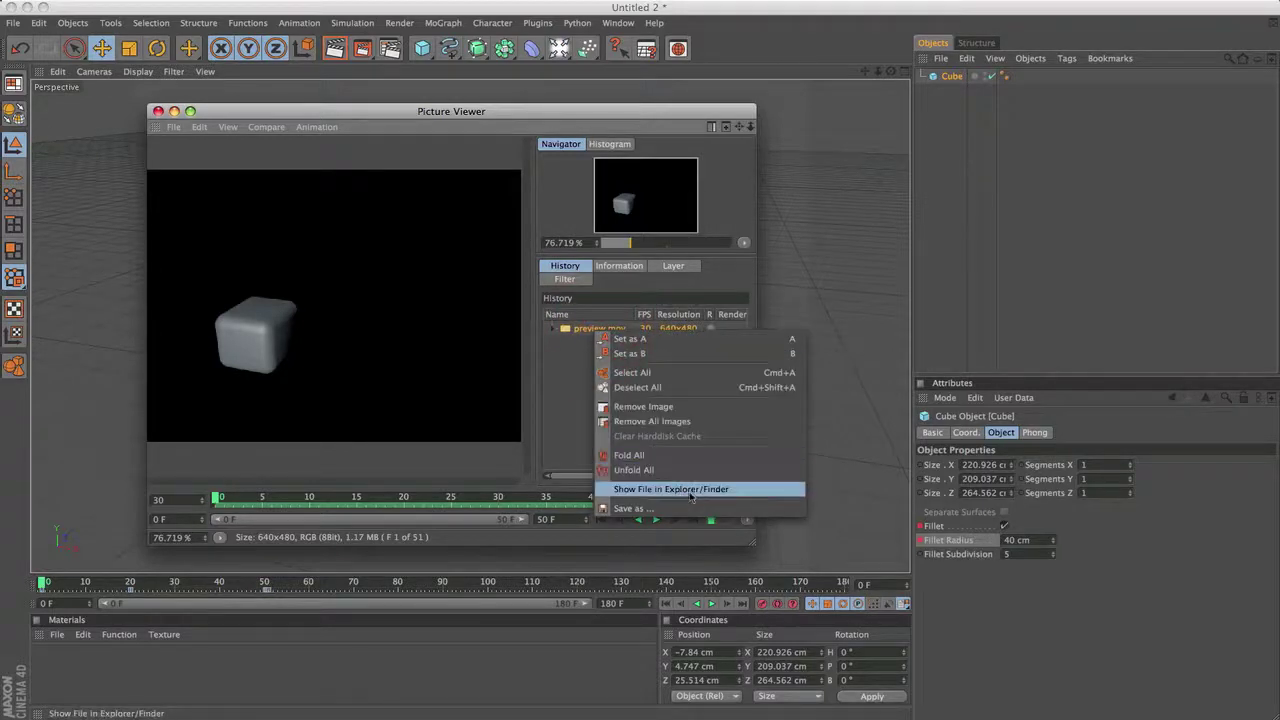
click(690, 490)
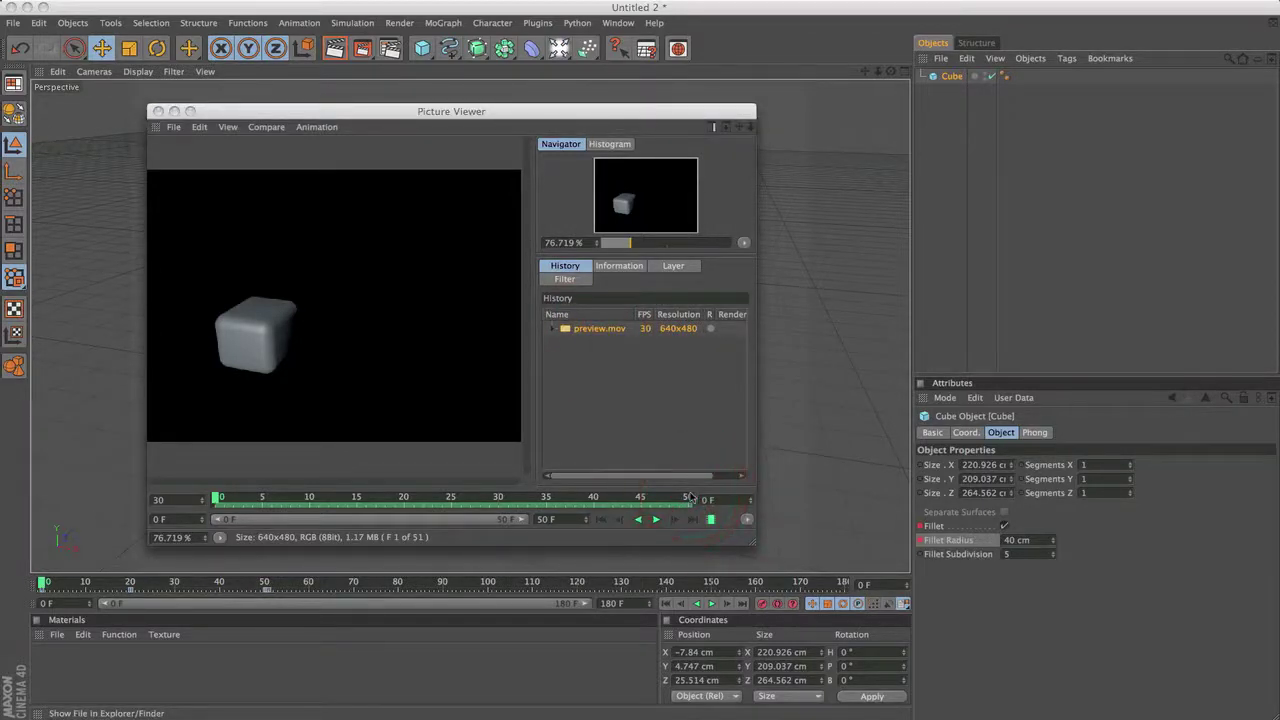
drag(800, 134, 960, 87)
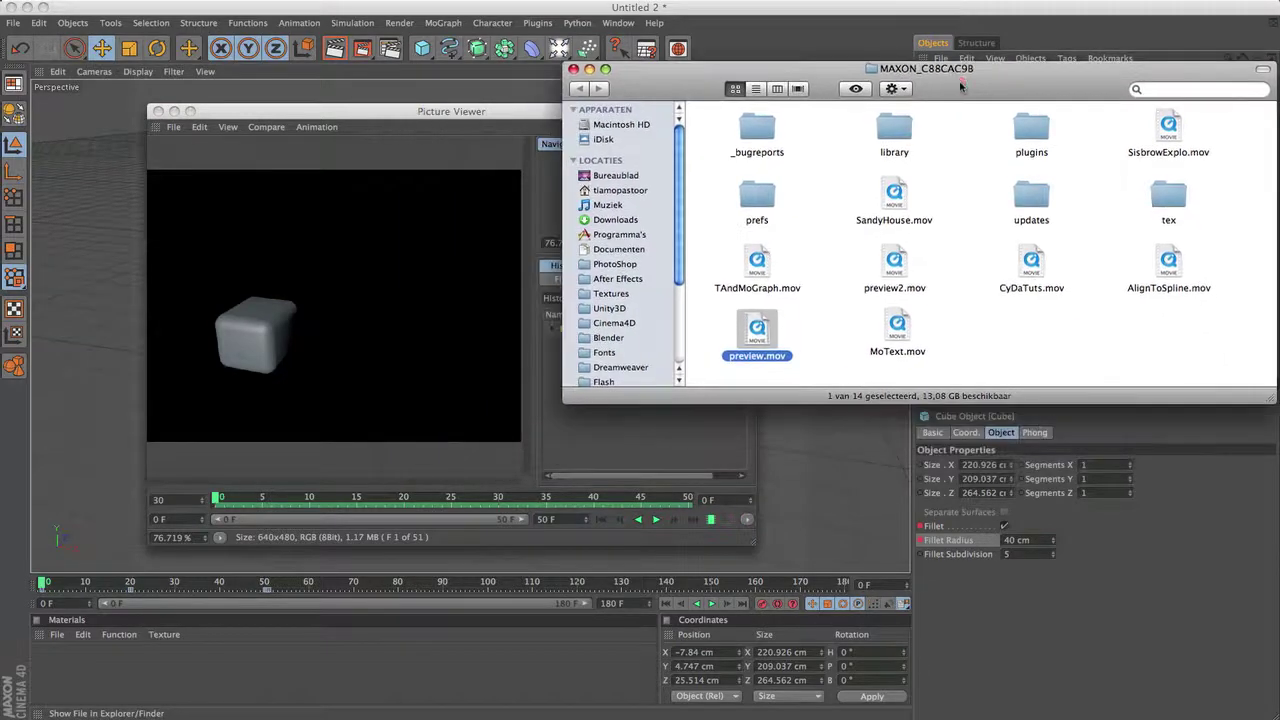
Open preview.mov from the folder in QuickTime Player, play it and close the movie
click(834, 300)
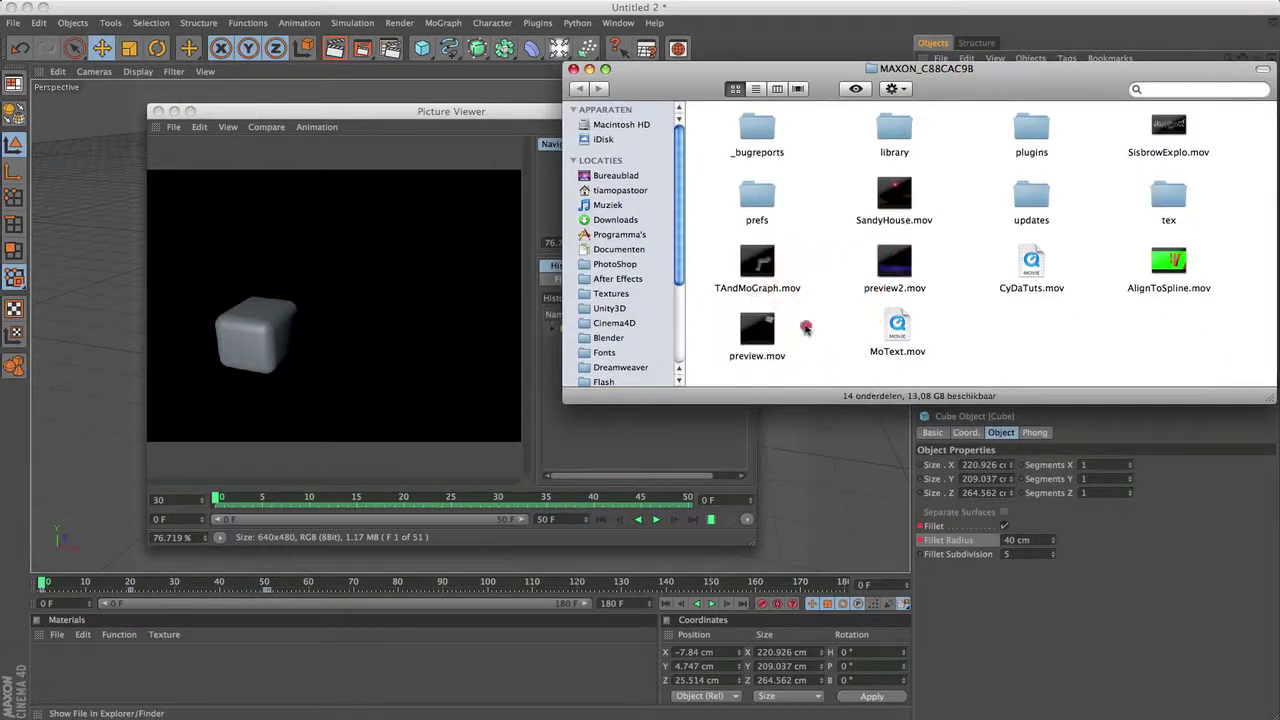
click(757, 330)
click(808, 334)
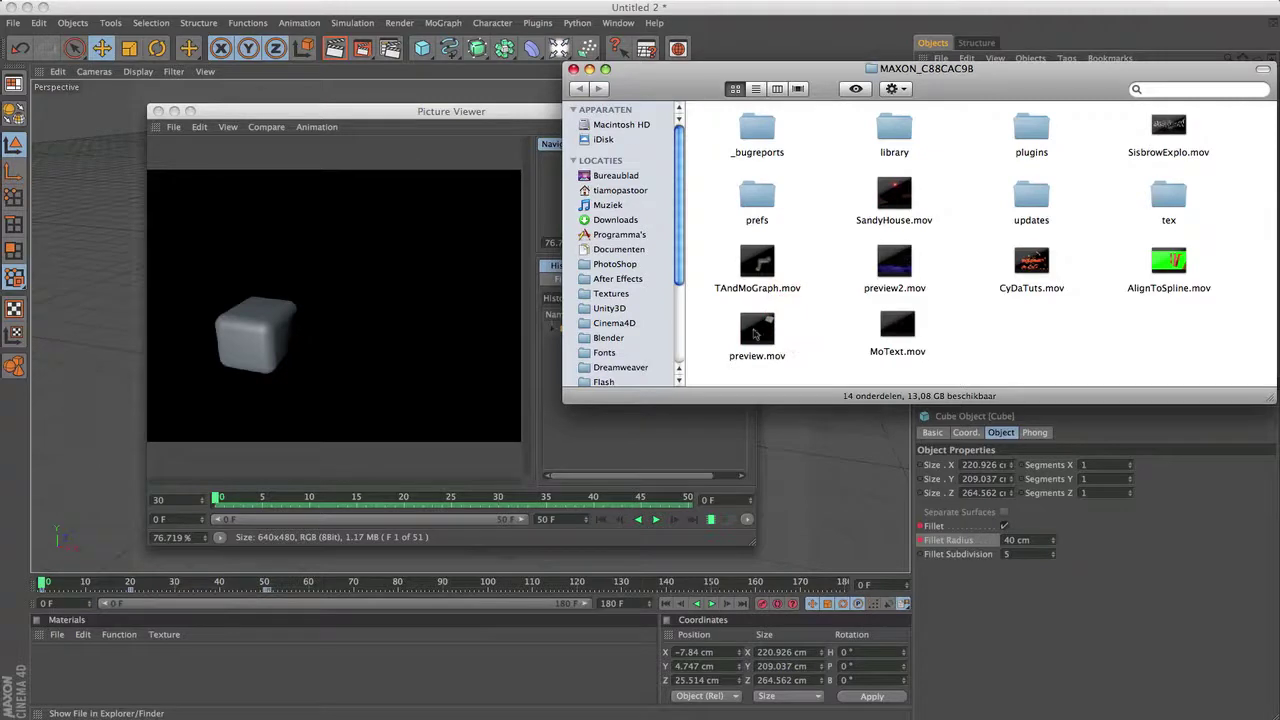
double_click(756, 330)
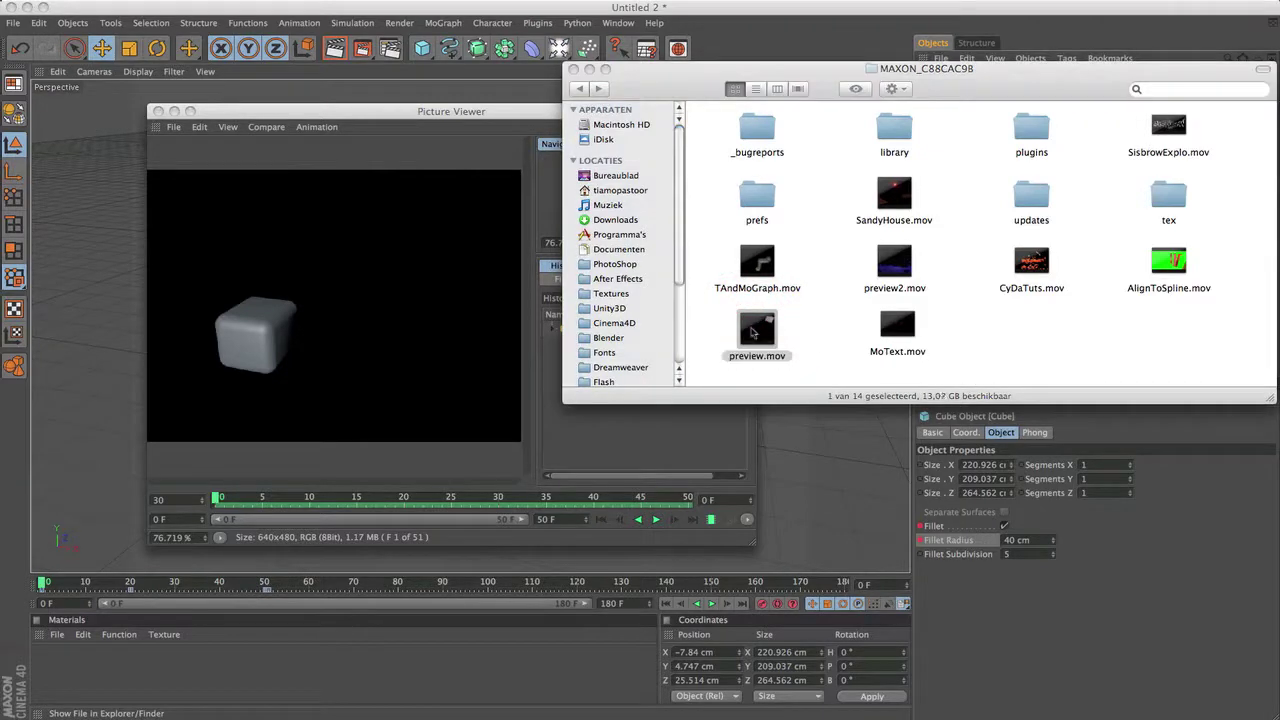
click(260, 425)
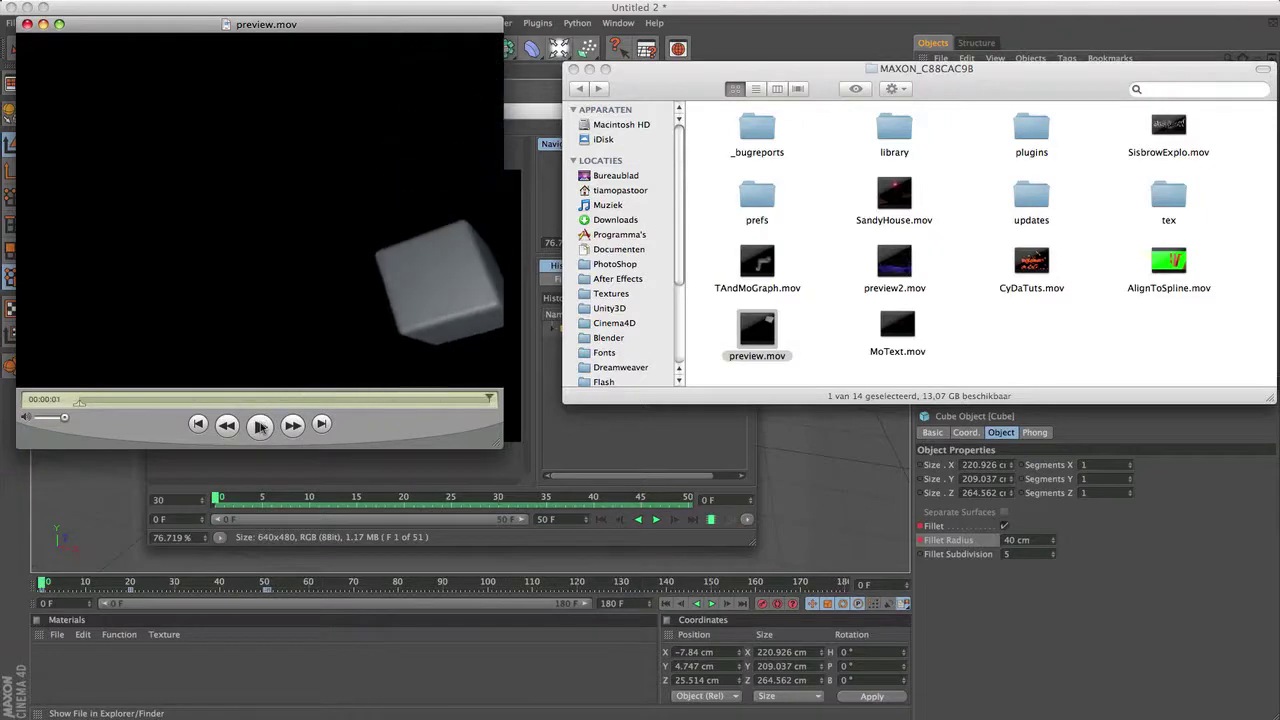
click(27, 23)
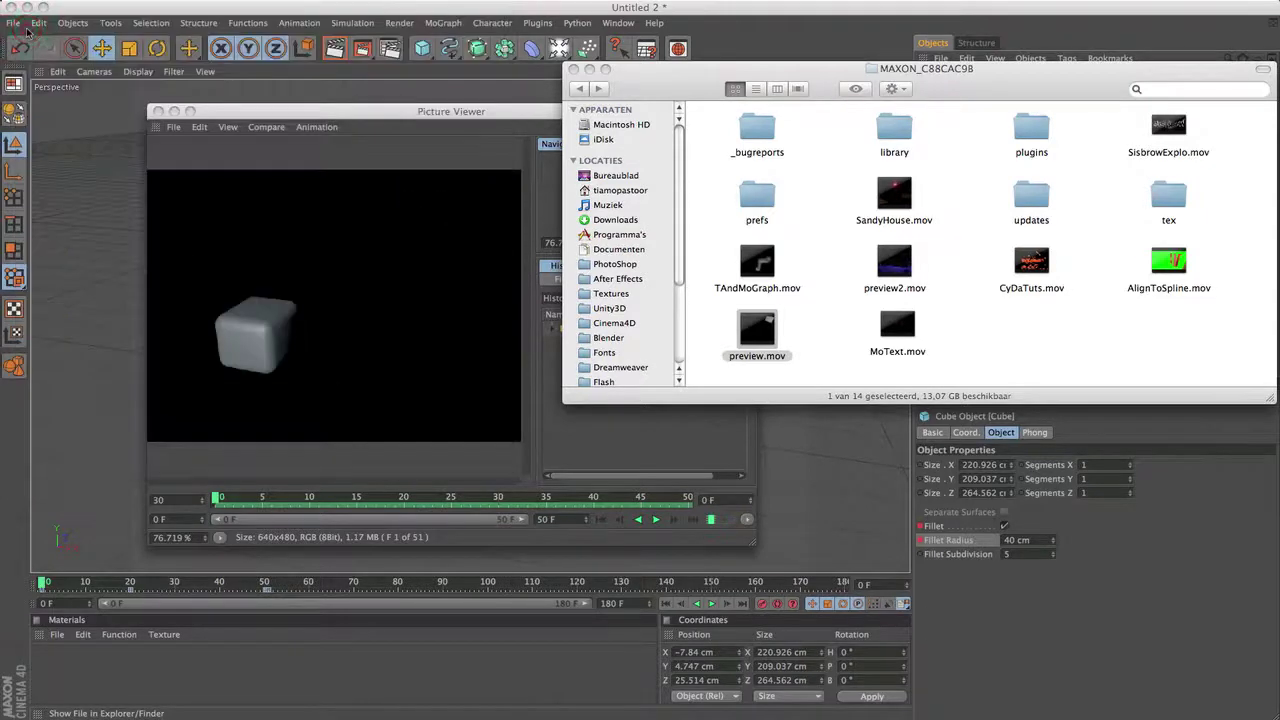
mouse_move(945, 712)
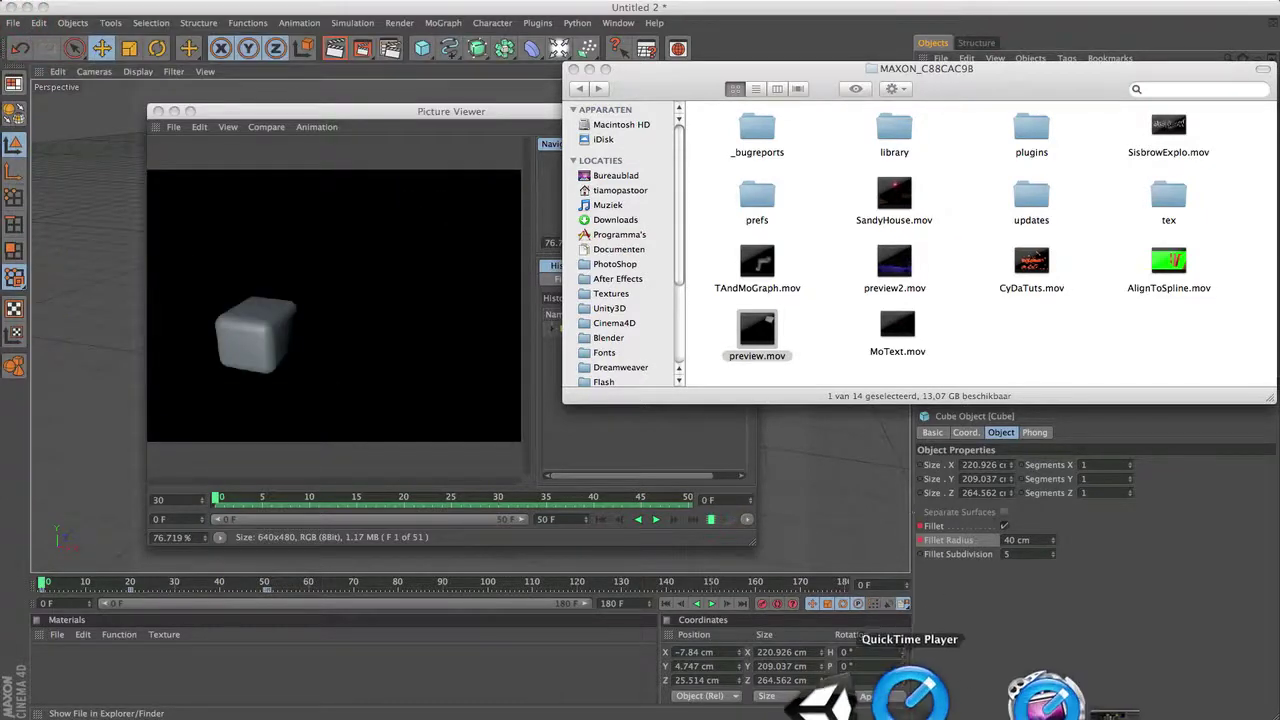